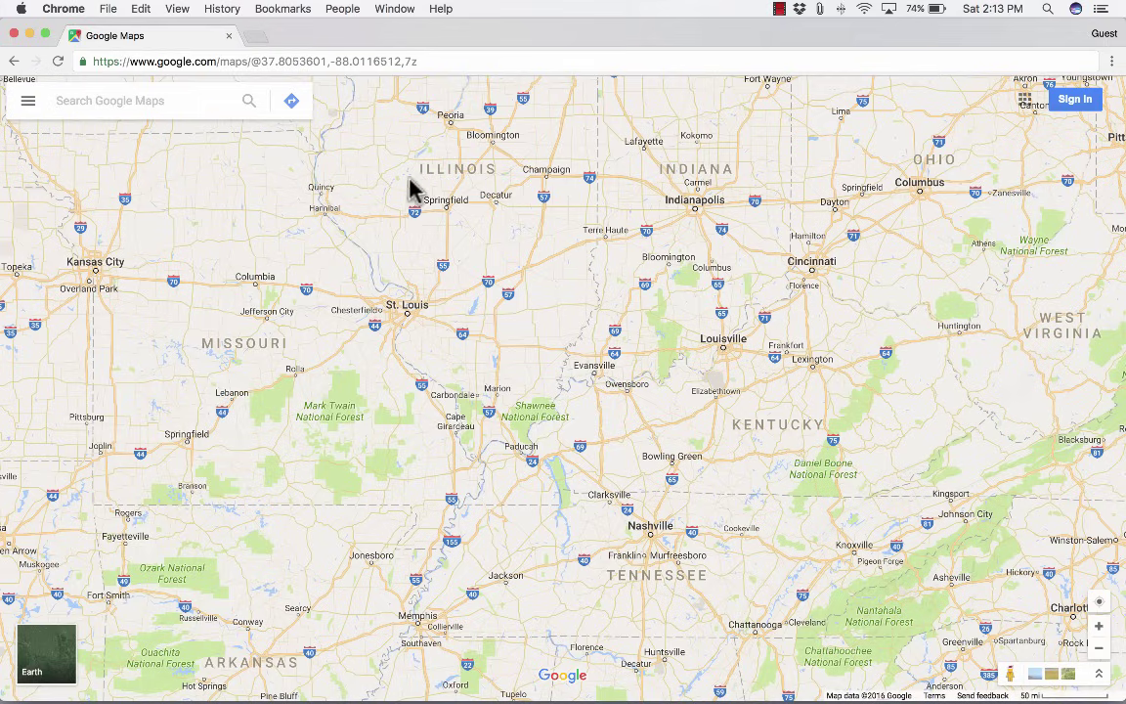
# Try loading maps.google.com in a new tab, then close it and return to the map.
pyautogui.click(256, 37)
pyautogui.write('maps.google.com')
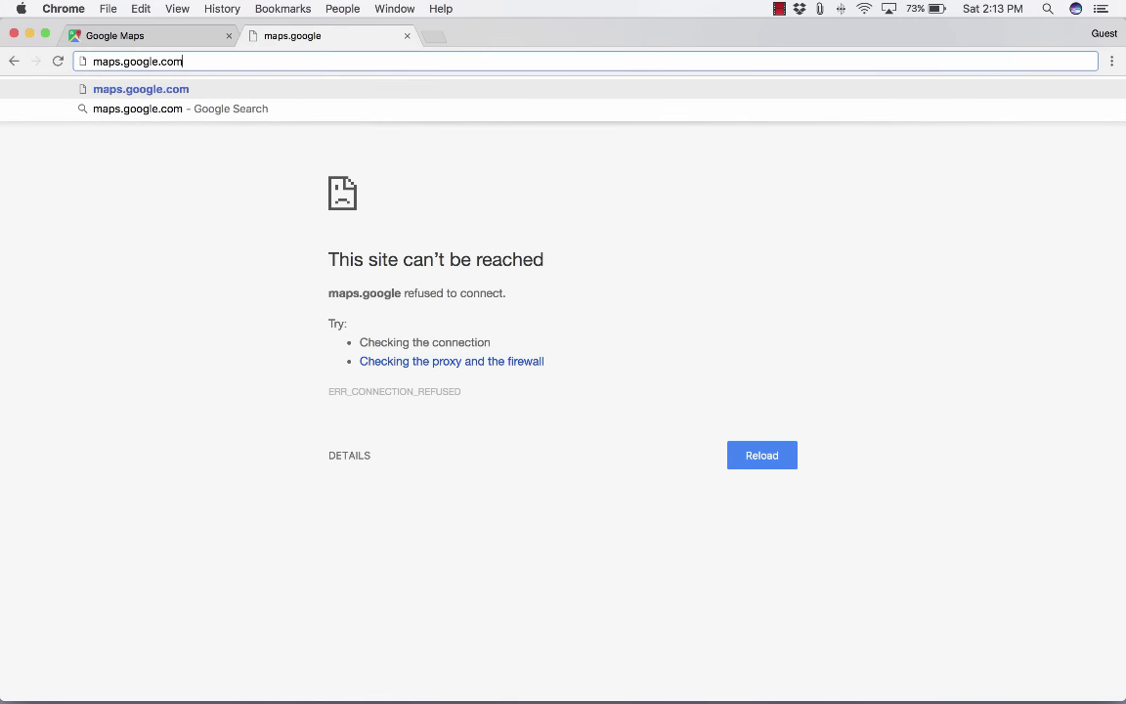
pyautogui.press('super+w')
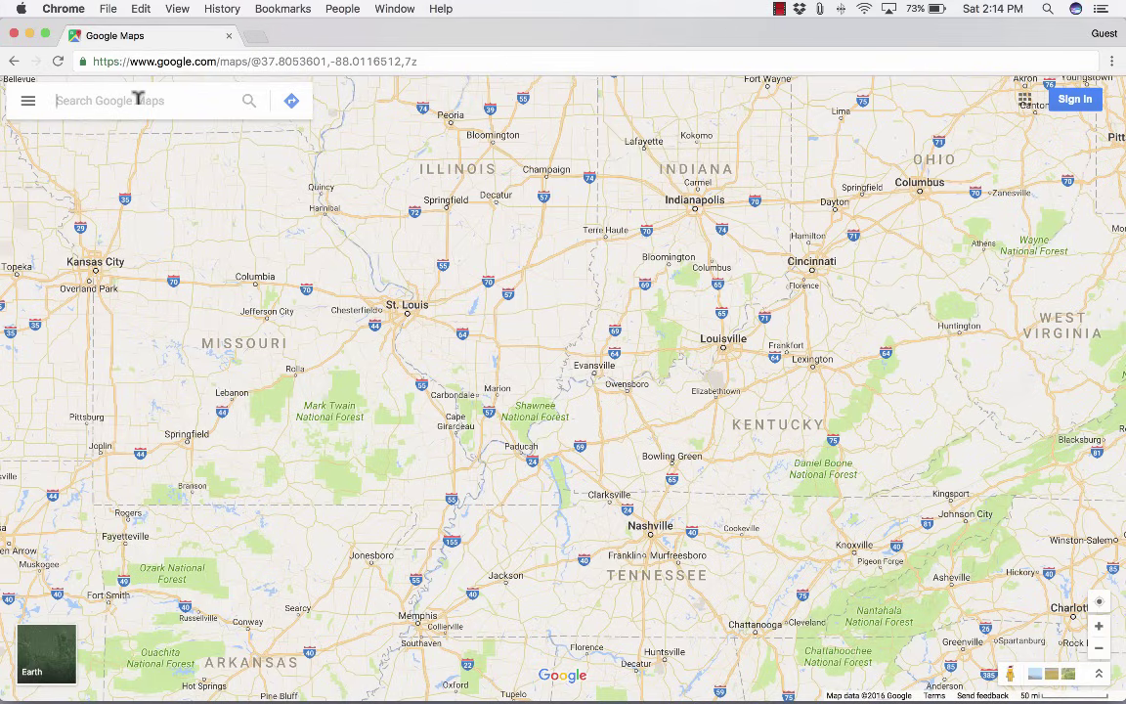
# Search Google Maps for 'clarksville, tn'.
pyautogui.write('ca')
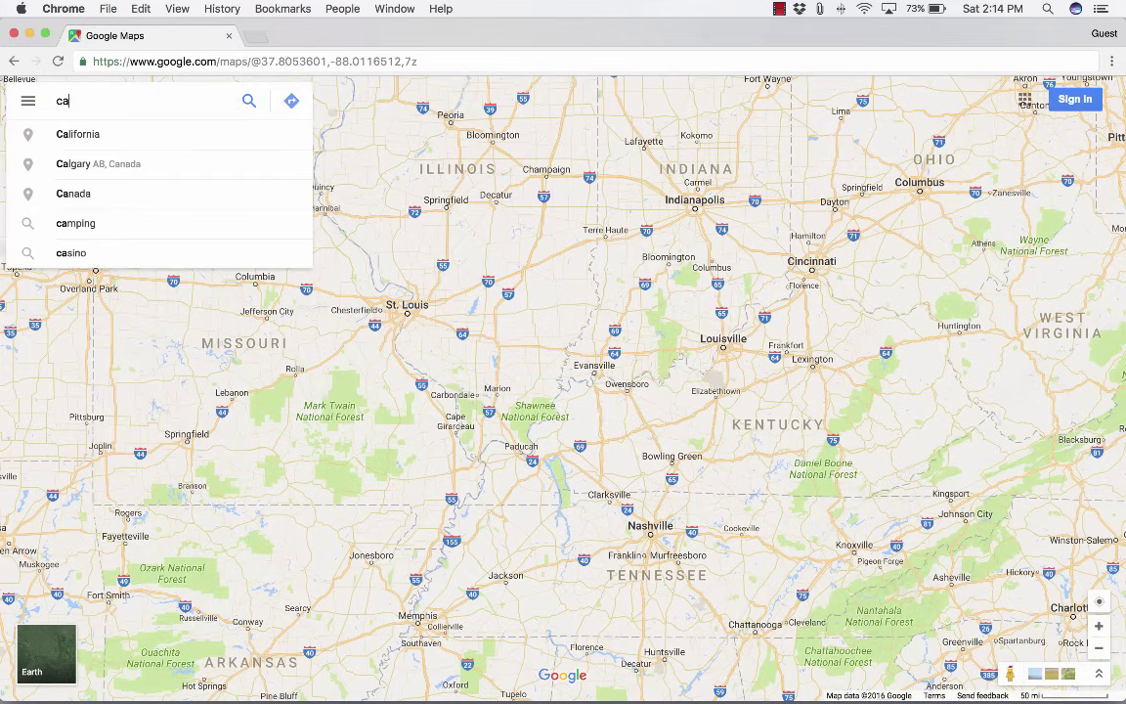
pyautogui.press('BackSpace')
pyautogui.write('larksv')
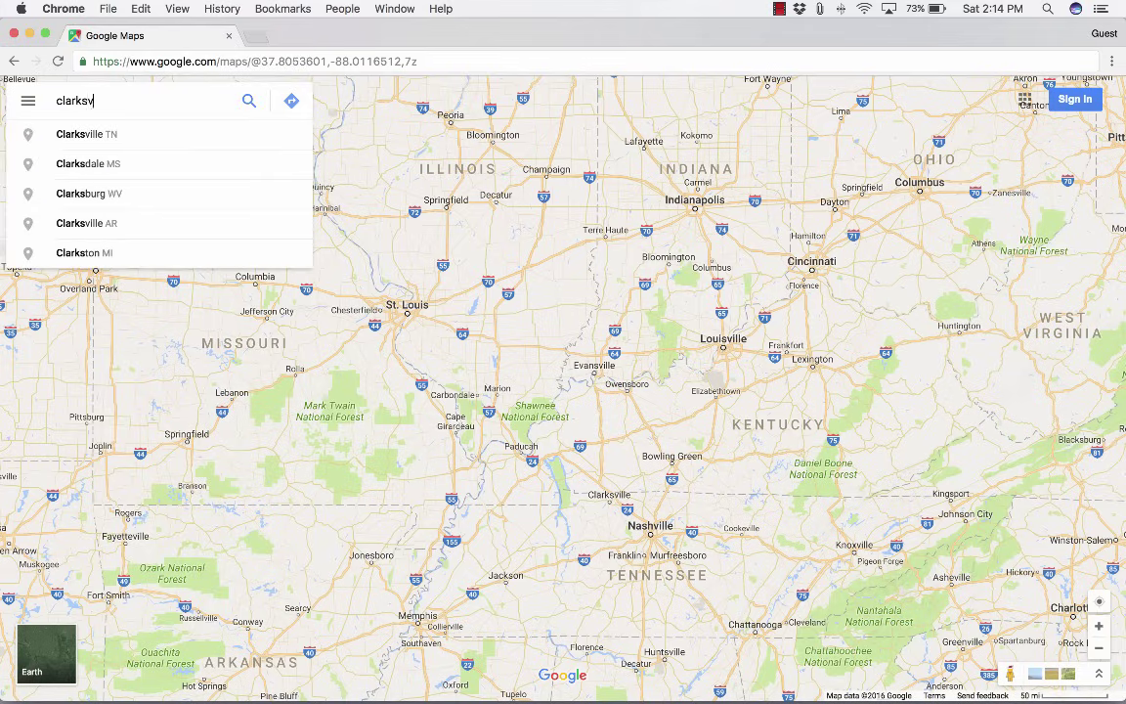
pyautogui.write('ille, tn')
pyautogui.press('Return')
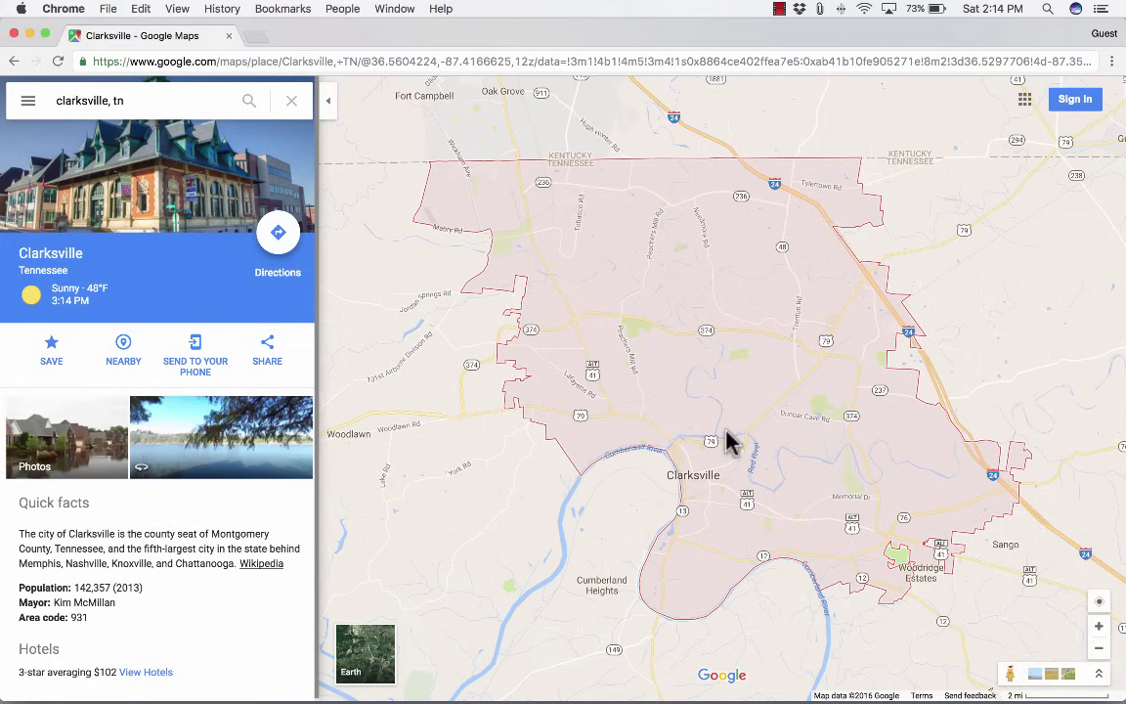
# Zoom in near Austin Peay Recreation Area and center the map on 101st Airborne Division Pkwy.
pyautogui.scroll(3, 727, 442)
pyautogui.scroll(5, 726, 442)
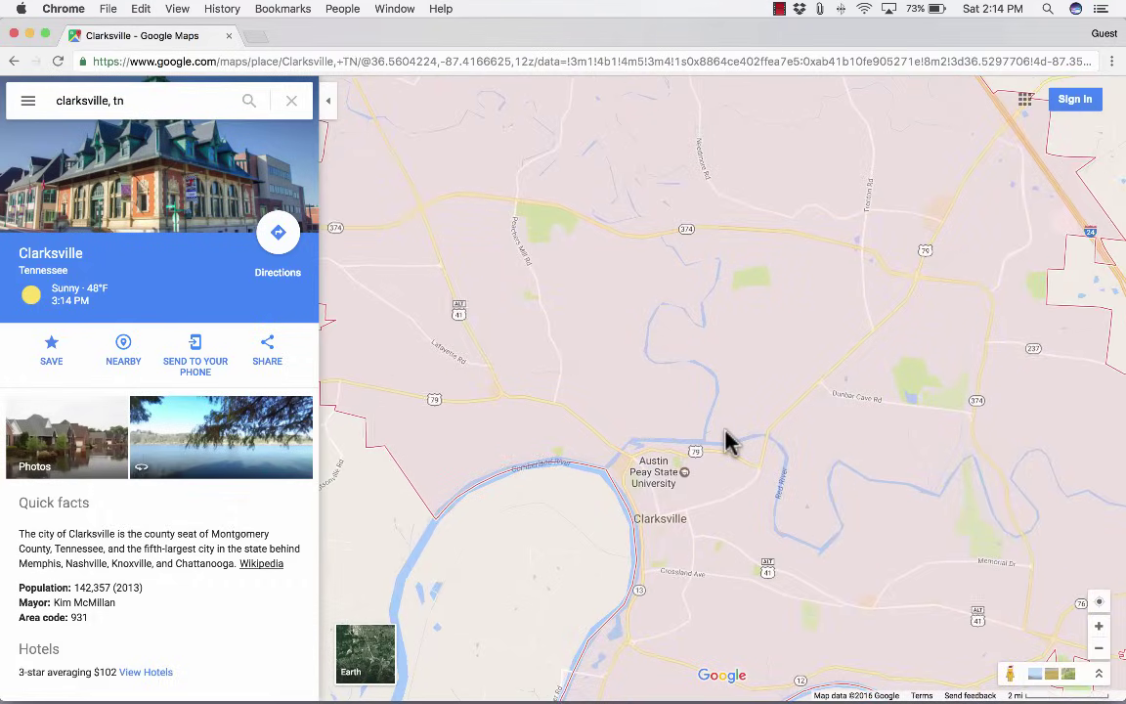
pyautogui.scroll(4, 726, 442)
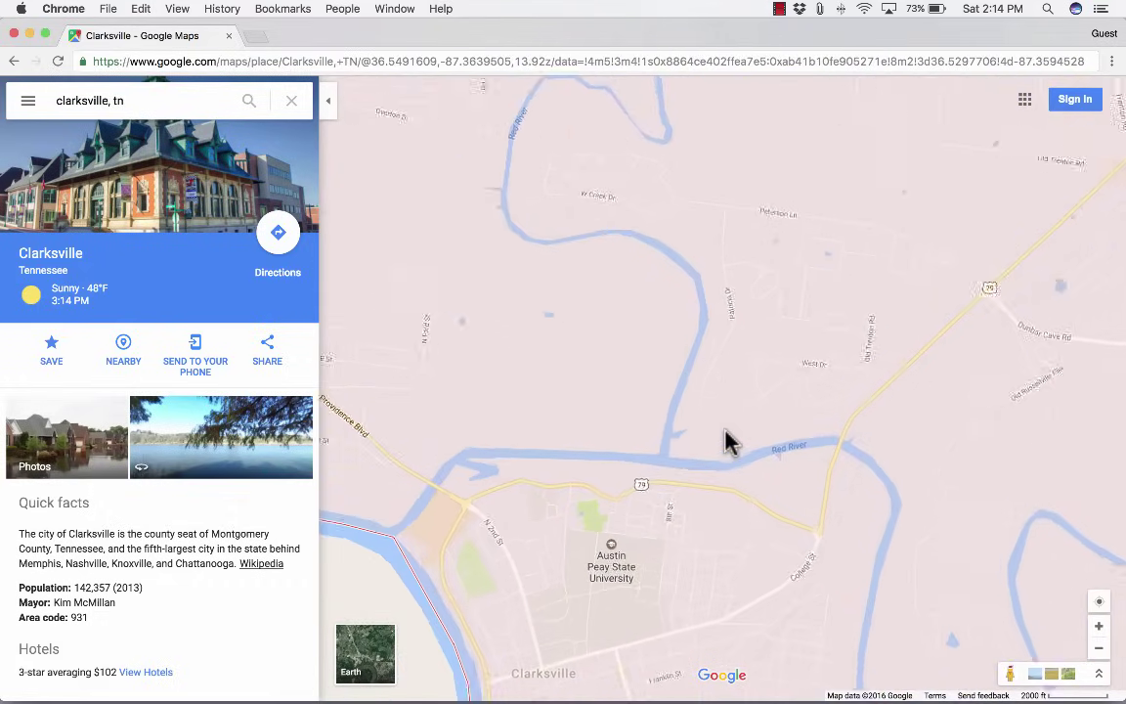
pyautogui.scroll(4, 706, 558)
pyautogui.scroll(-5, 704, 556)
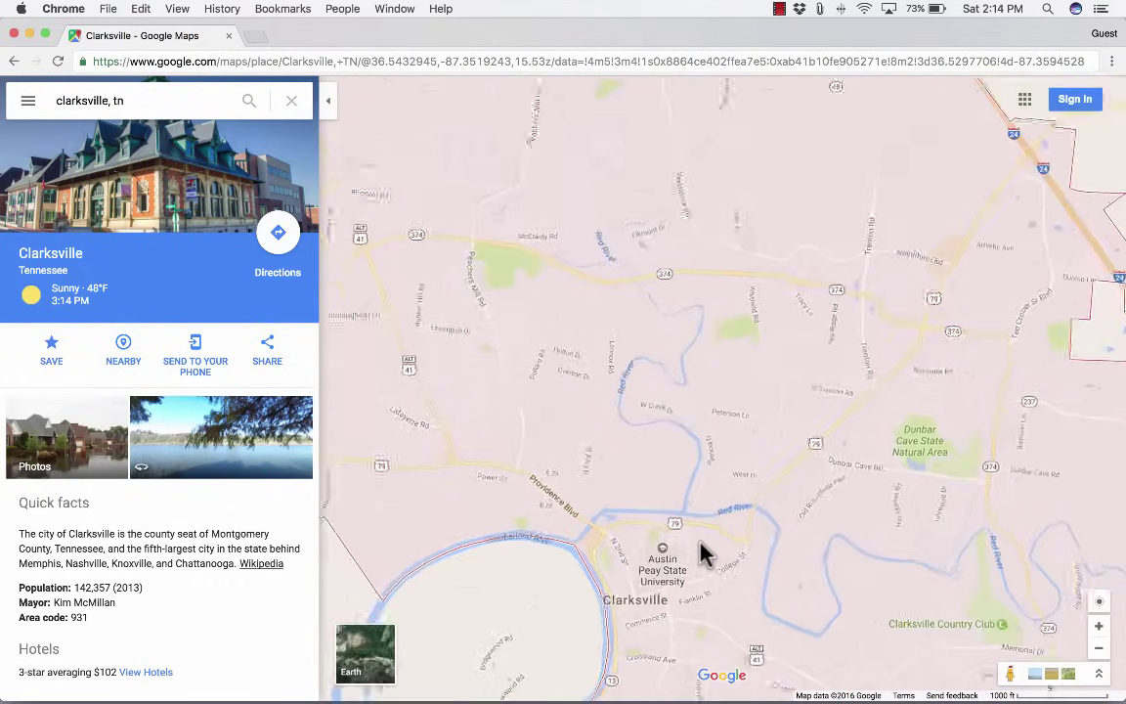
pyautogui.scroll(3, 899, 226)
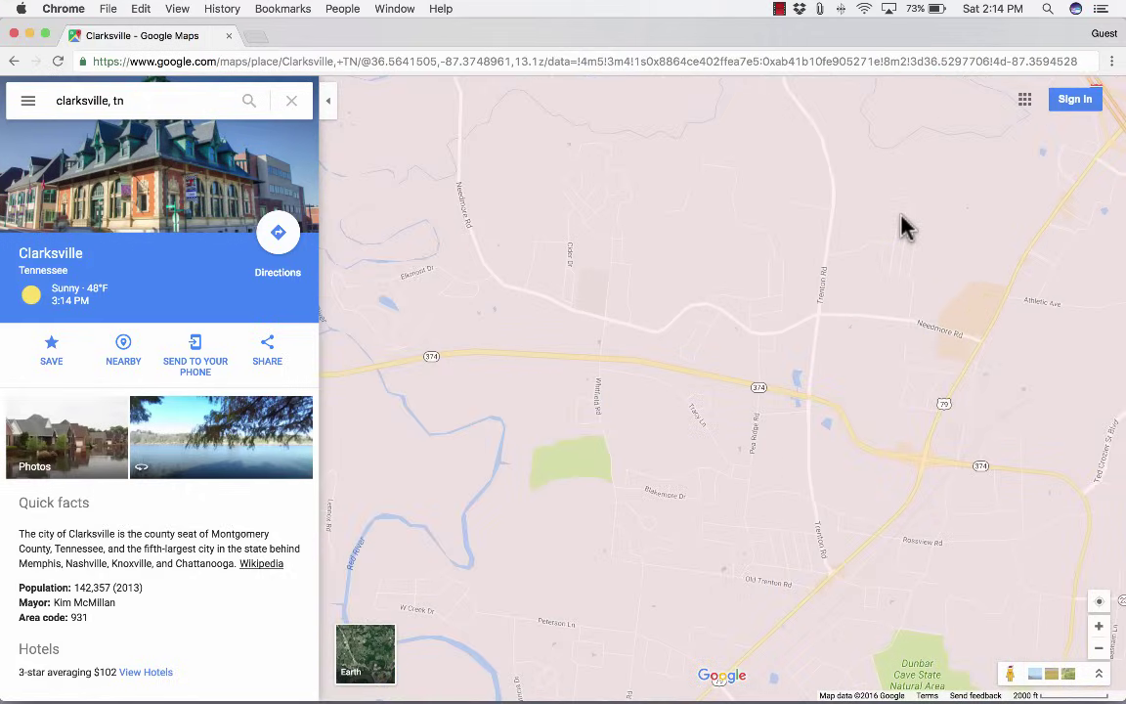
pyautogui.scroll(5, 520, 347)
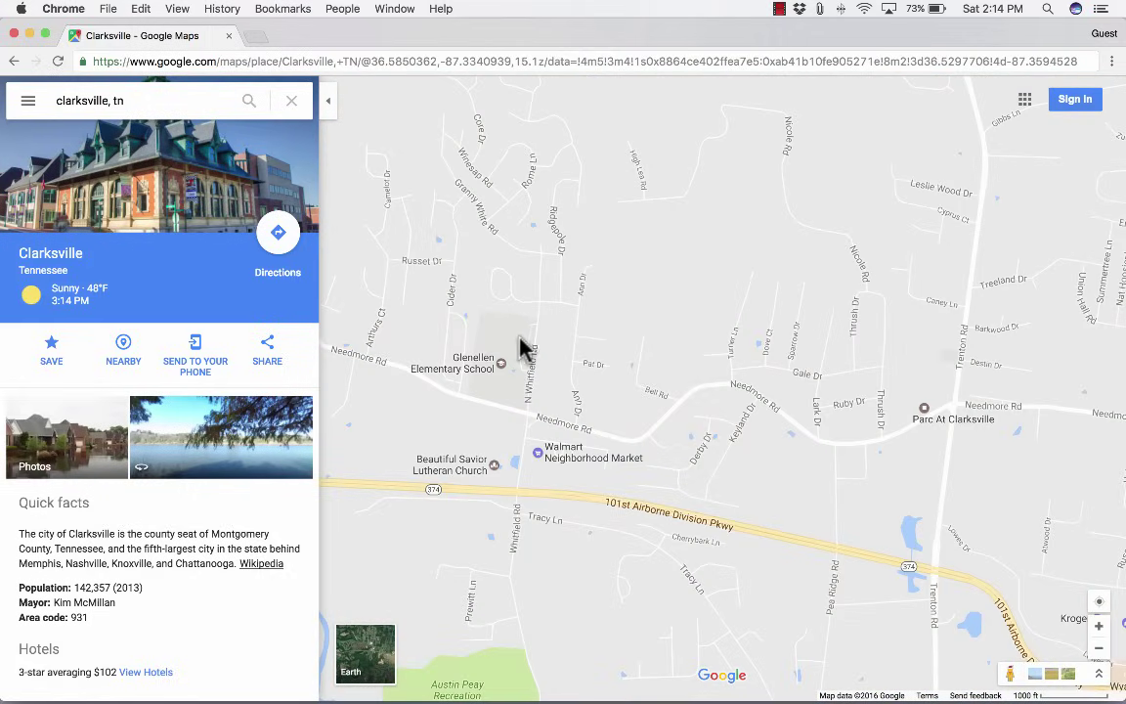
pyautogui.scroll(-3, 733, 482)
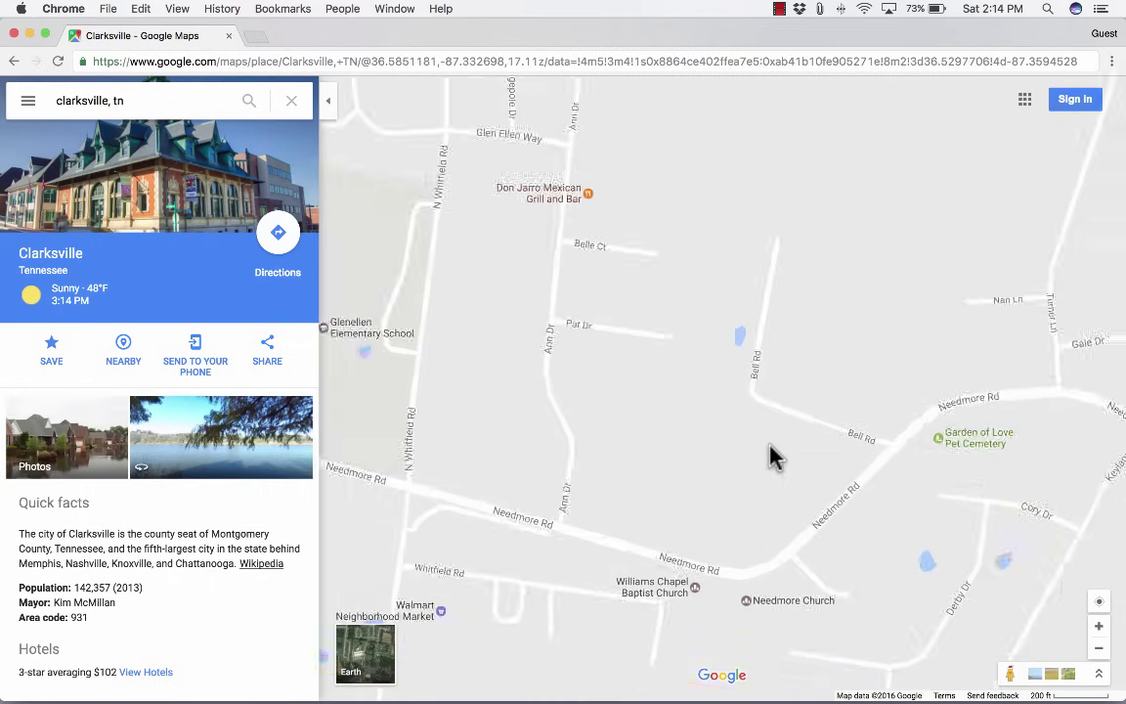
pyautogui.moveTo(748, 480); pyautogui.dragTo(776, 294)
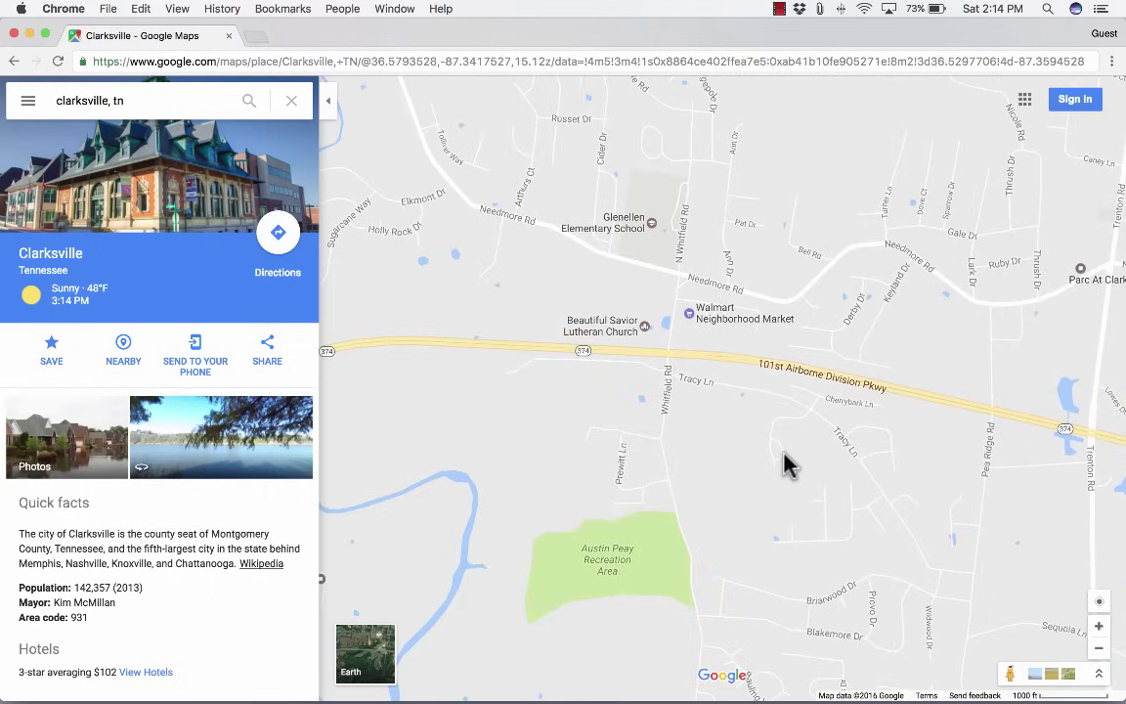
pyautogui.scroll(-1, 873, 484)
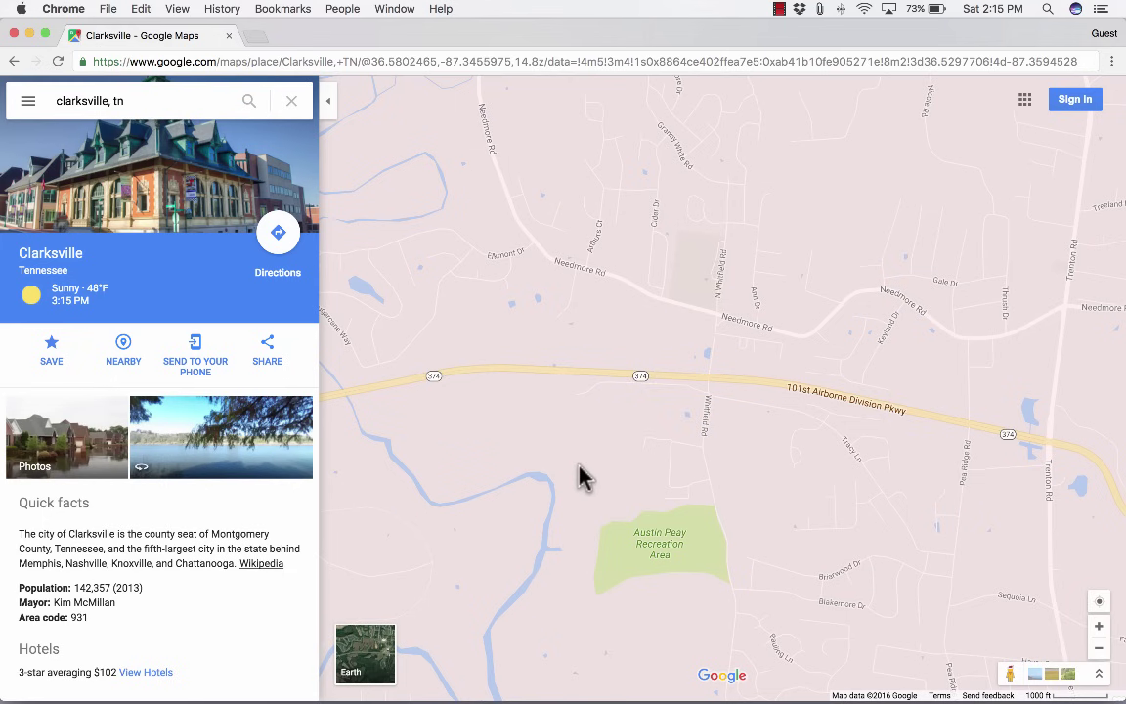
# Preview satellite imagery, return to the road map, and zoom out to the Kentucky state line.
pyautogui.click(376, 663)
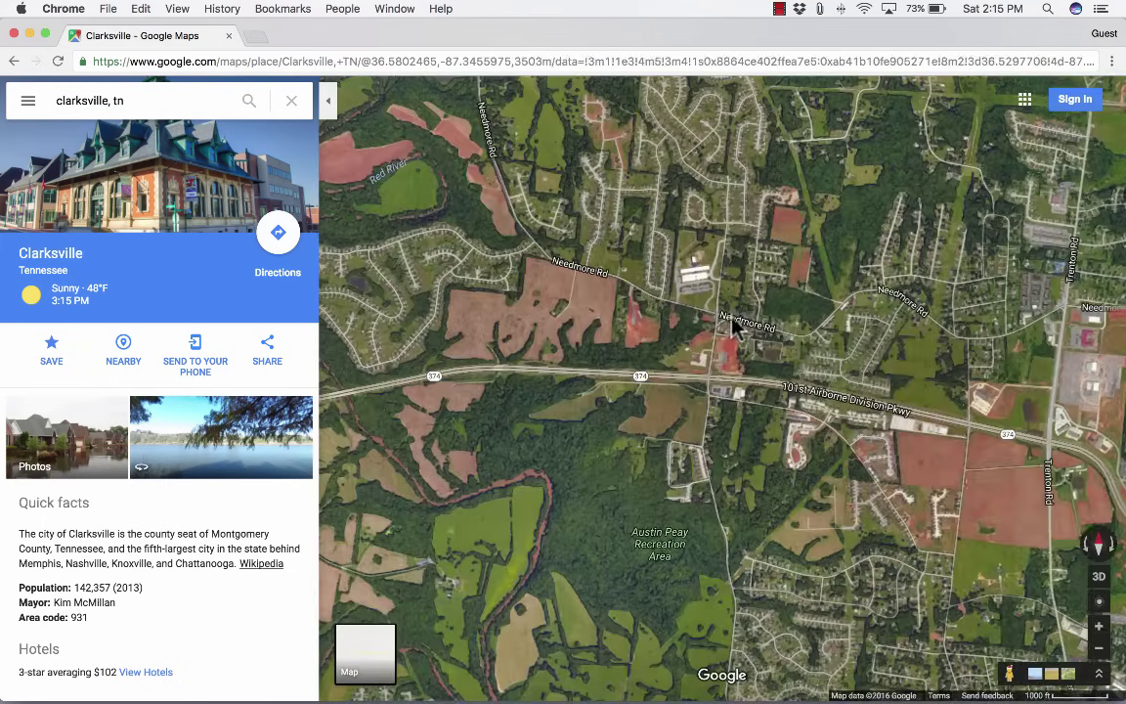
pyautogui.scroll(-5, 684, 380)
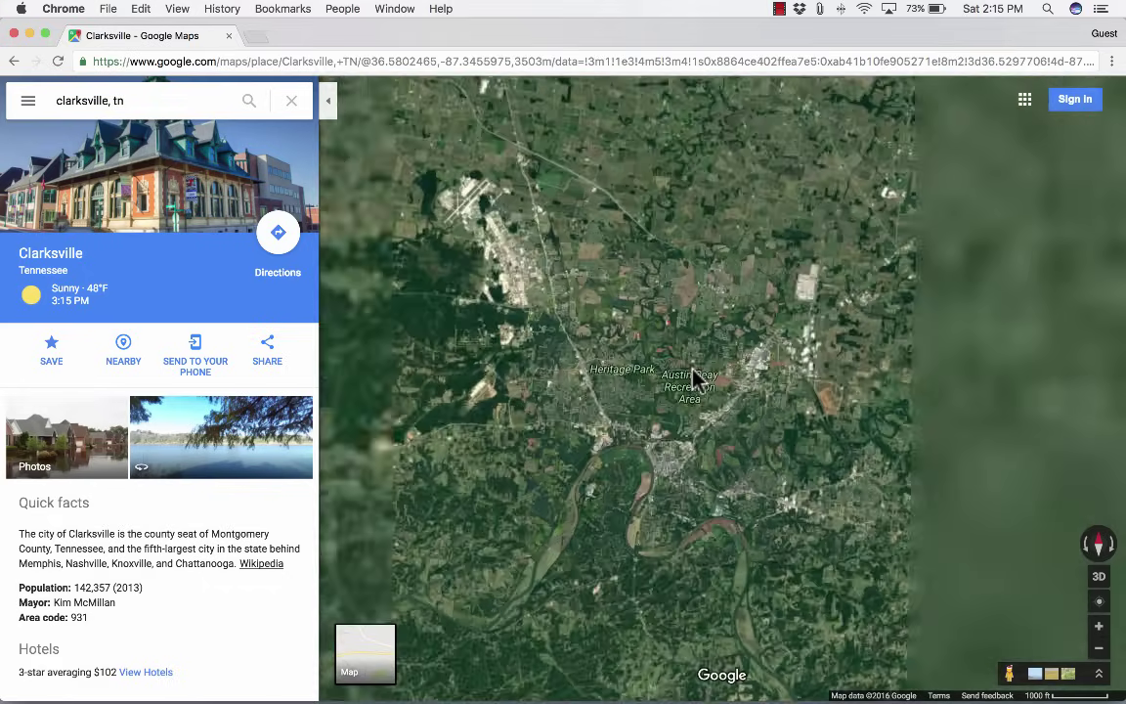
pyautogui.scroll(5, 692, 379)
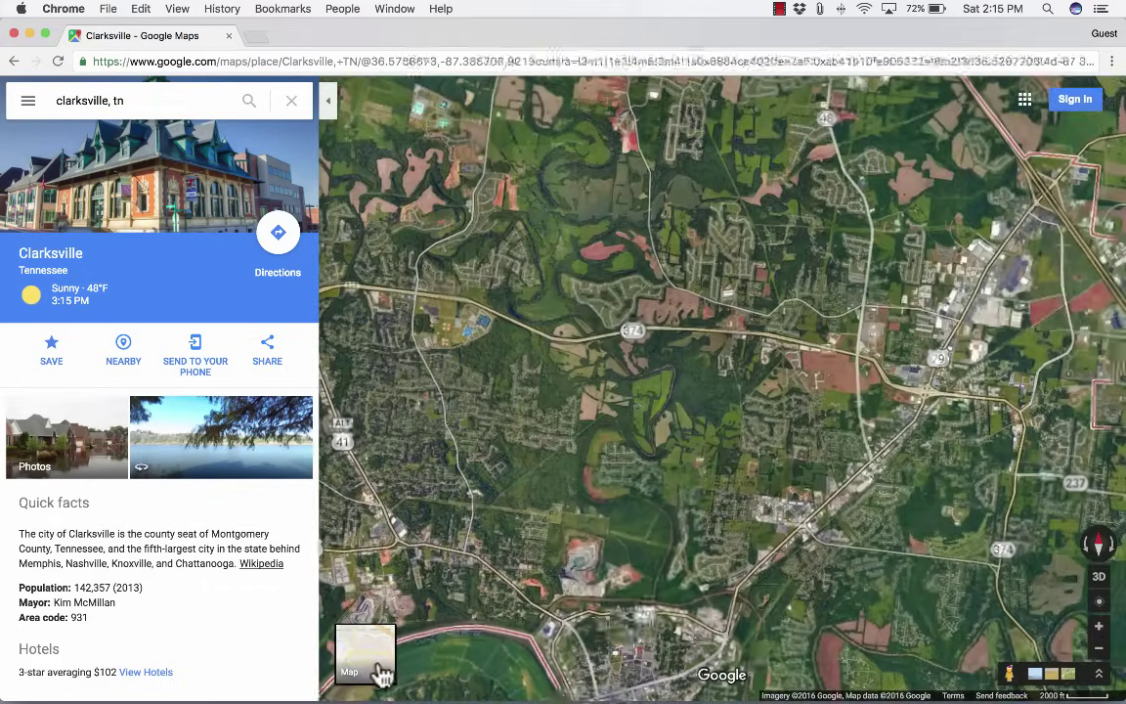
pyautogui.click(376, 667)
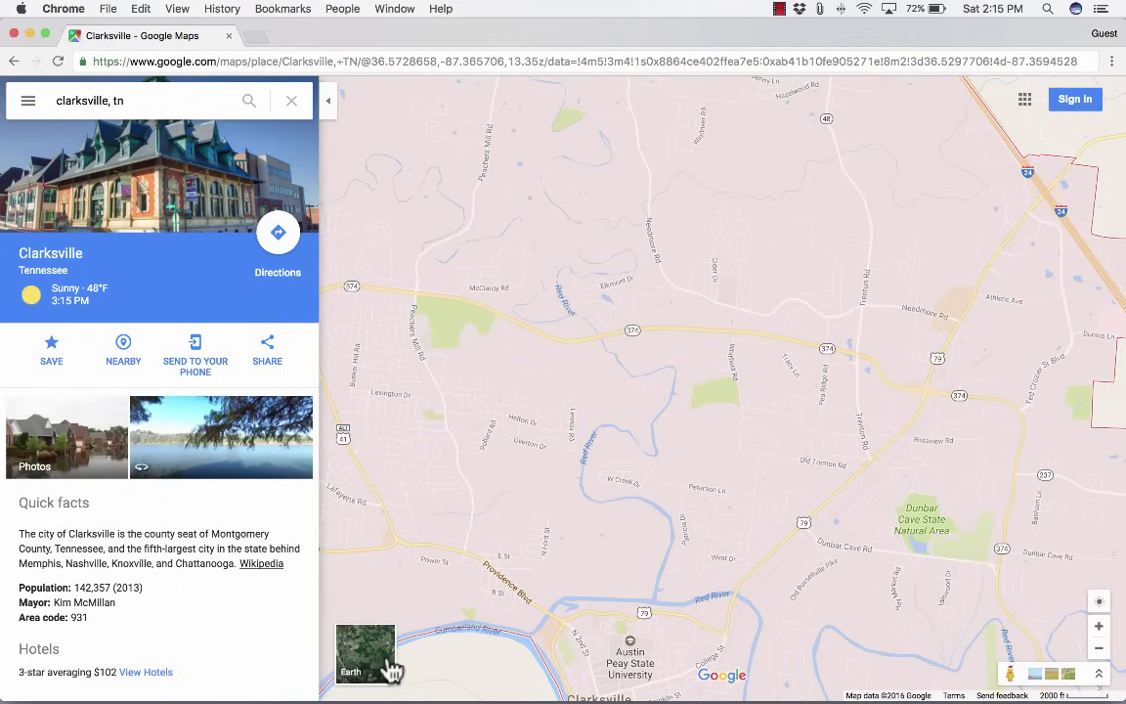
pyautogui.scroll(-3, 854, 401)
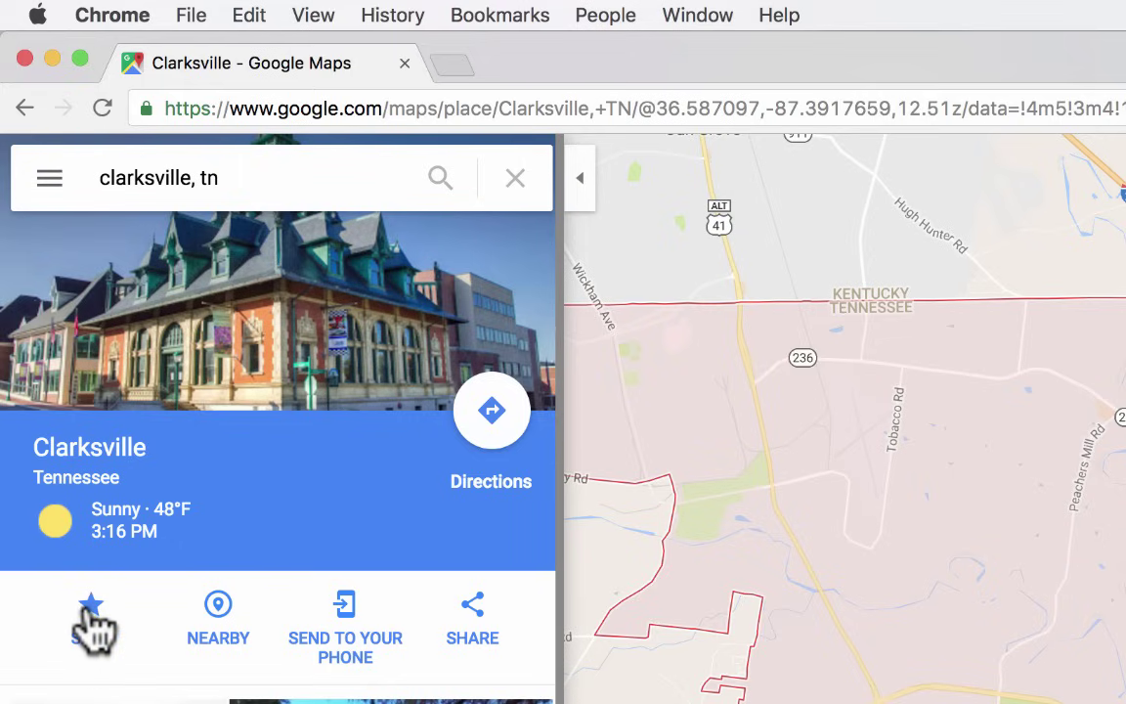
# Get driving directions to Clarksville starting from 'nashville, tn'.
pyautogui.click(492, 421)
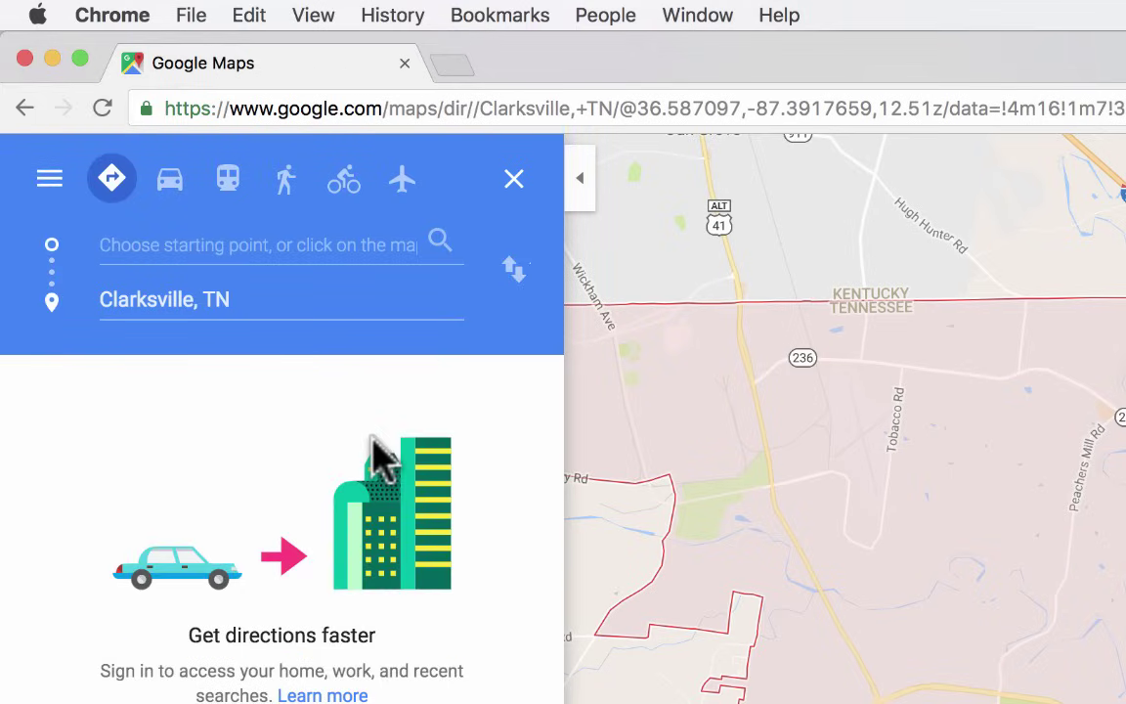
pyautogui.write('nashville, ')
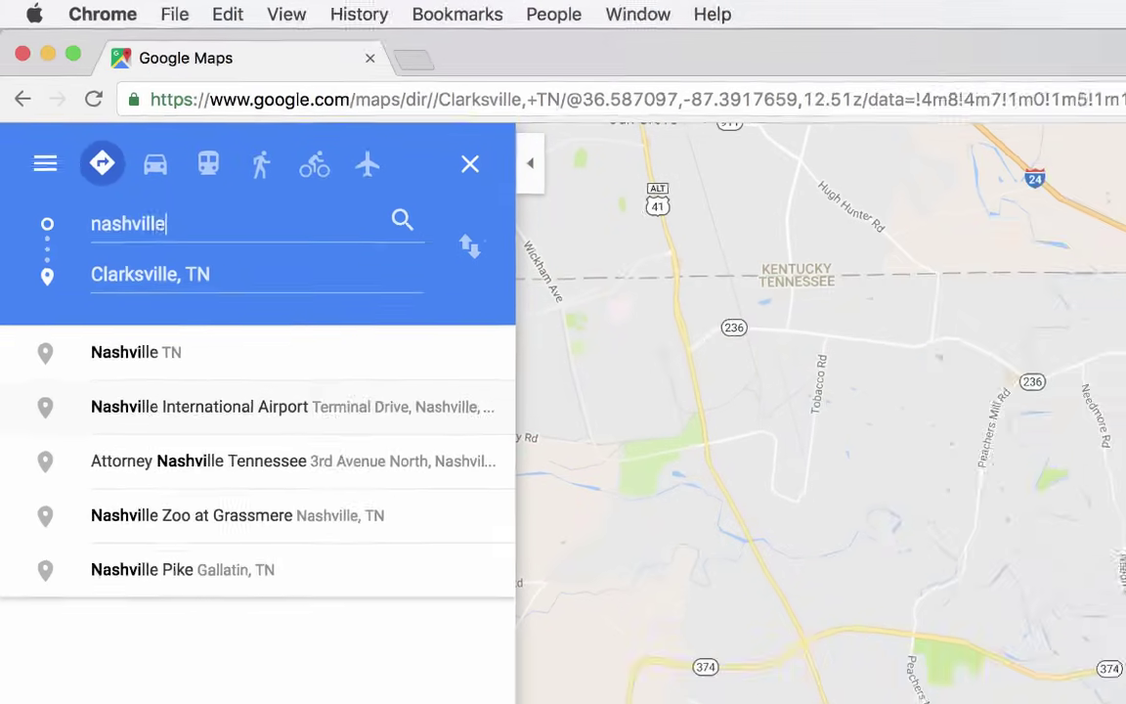
pyautogui.write('tn')
pyautogui.press('Return')
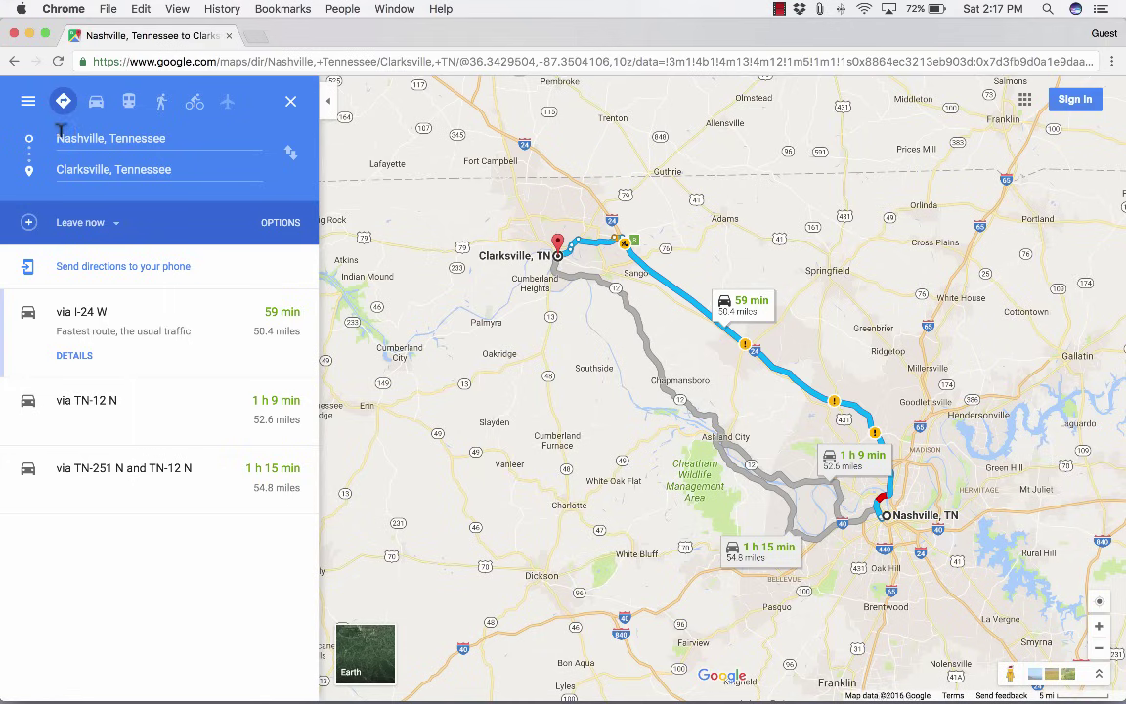
# Swap and restore start and destination, then choose the 52.6-mile route via TN-12 N.
pyautogui.click(292, 159)
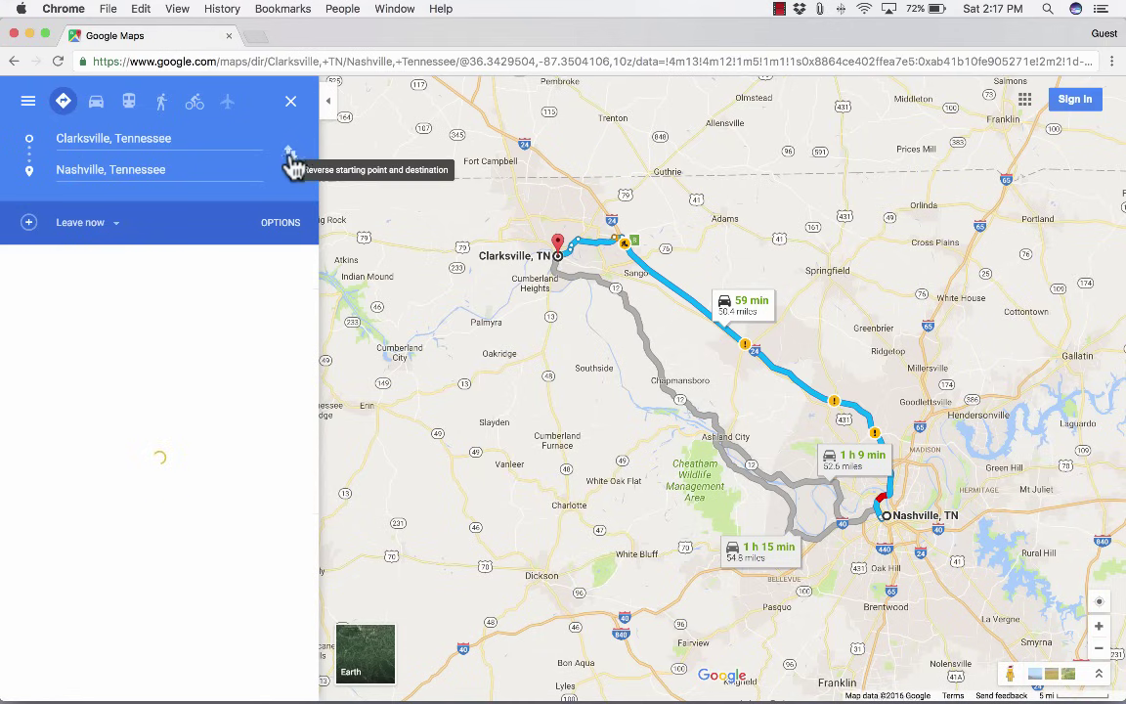
pyautogui.click(293, 153)
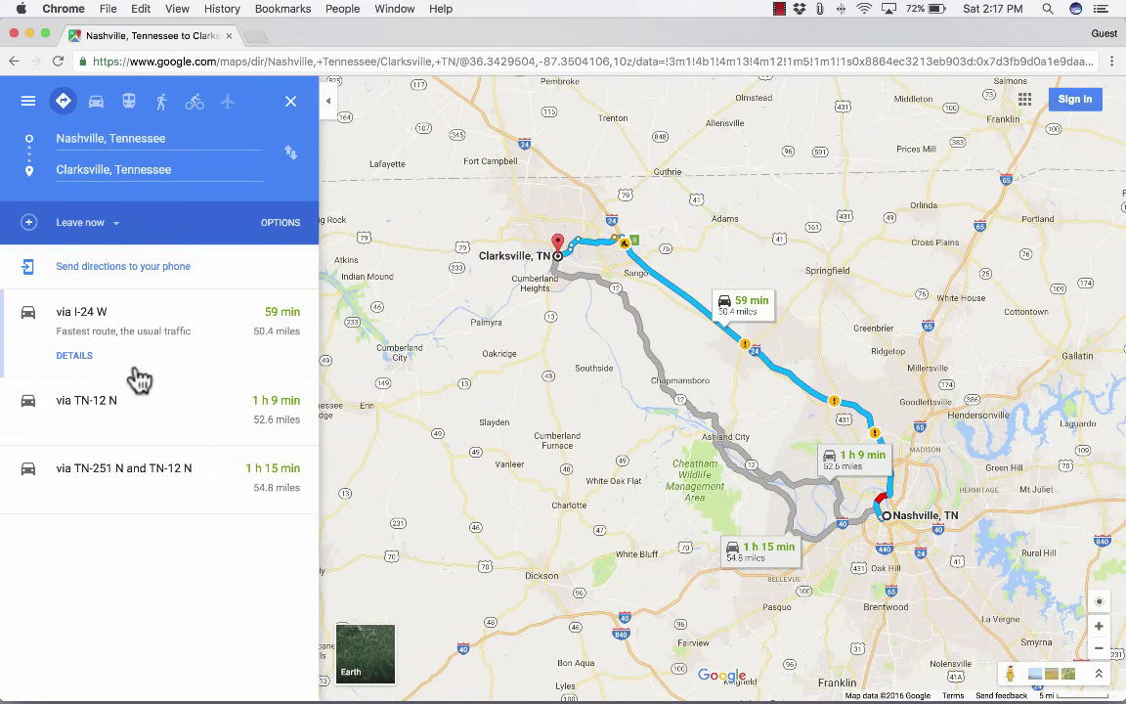
pyautogui.click(170, 434)
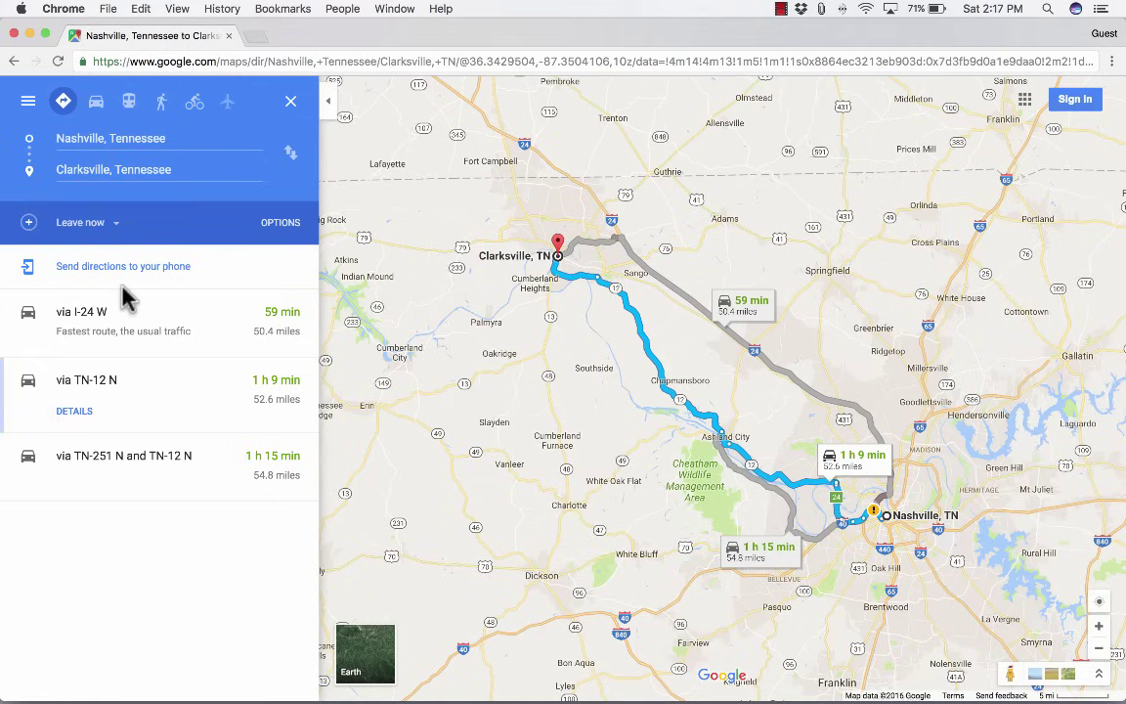
# Compare transit, walking and cycling directions, then return to driving with route options shown.
pyautogui.click(98, 110)
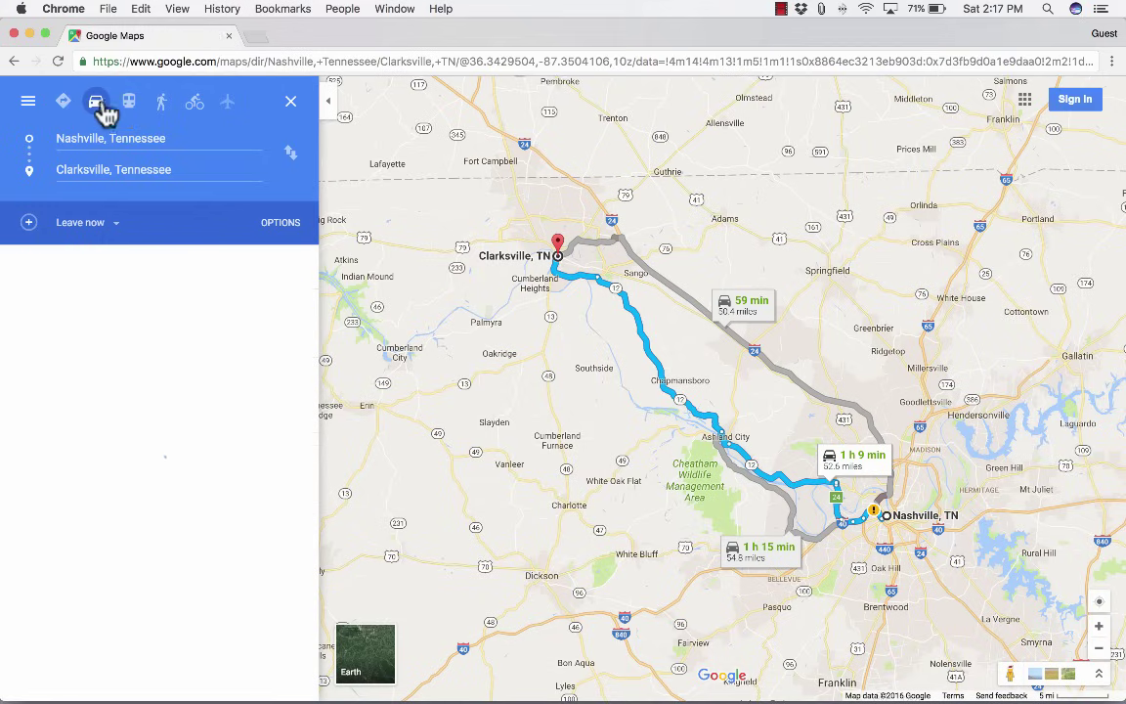
pyautogui.click(129, 110)
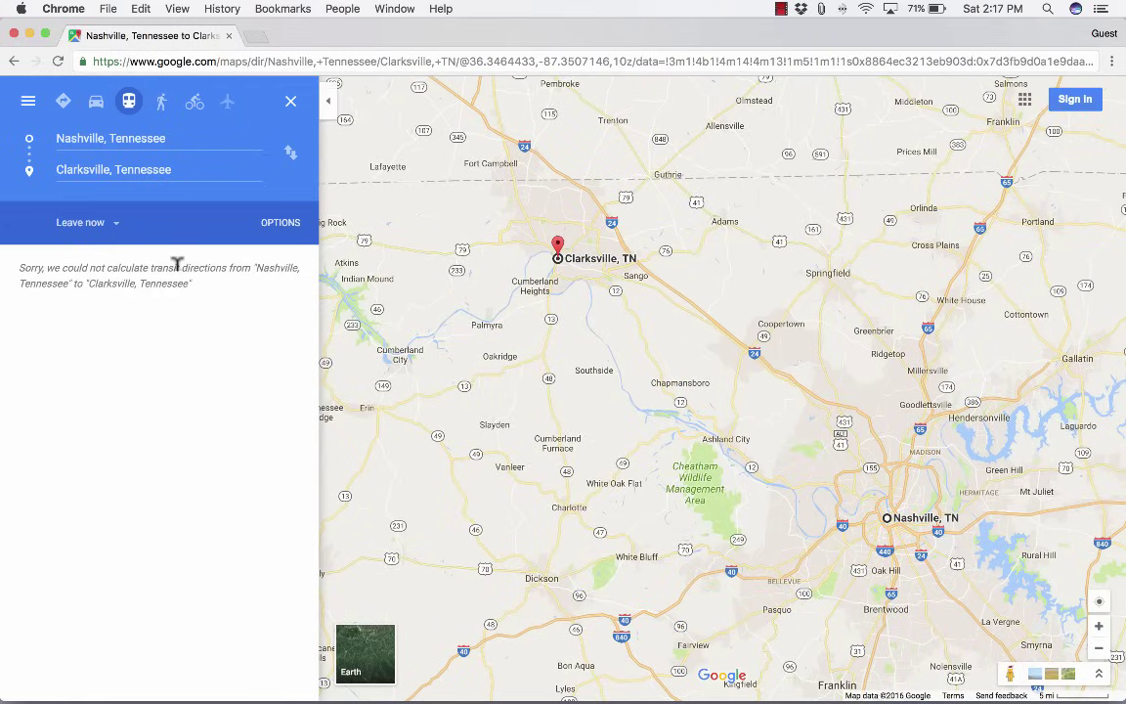
pyautogui.click(163, 105)
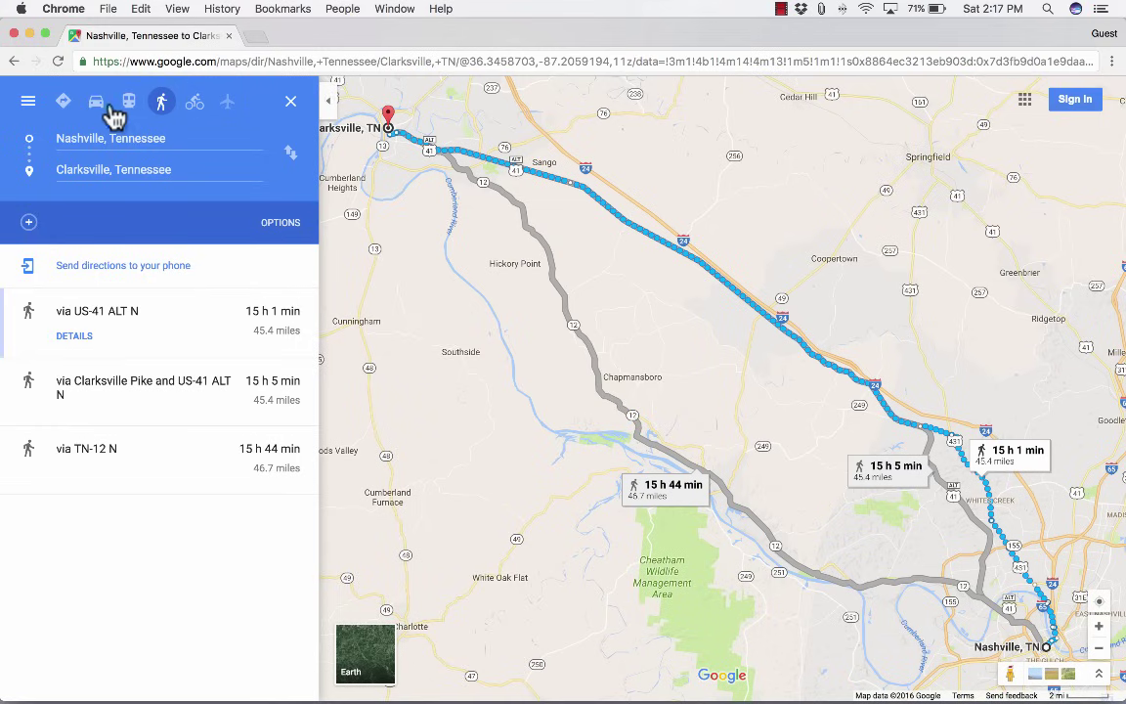
pyautogui.click(198, 105)
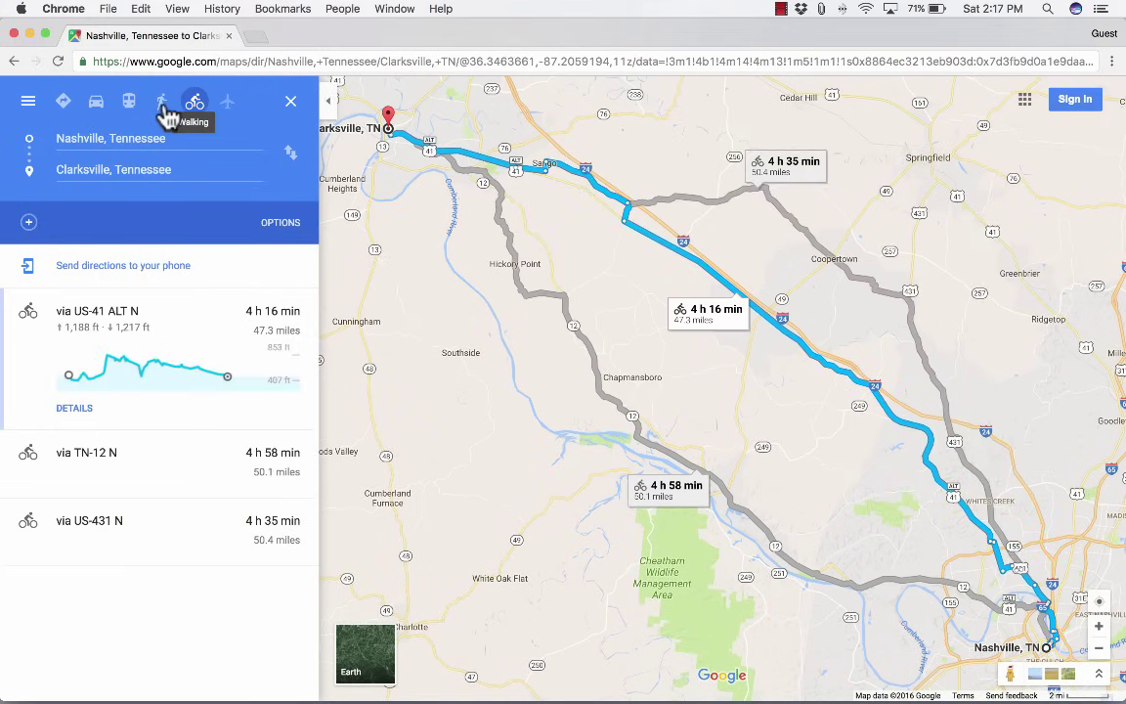
pyautogui.click(164, 110)
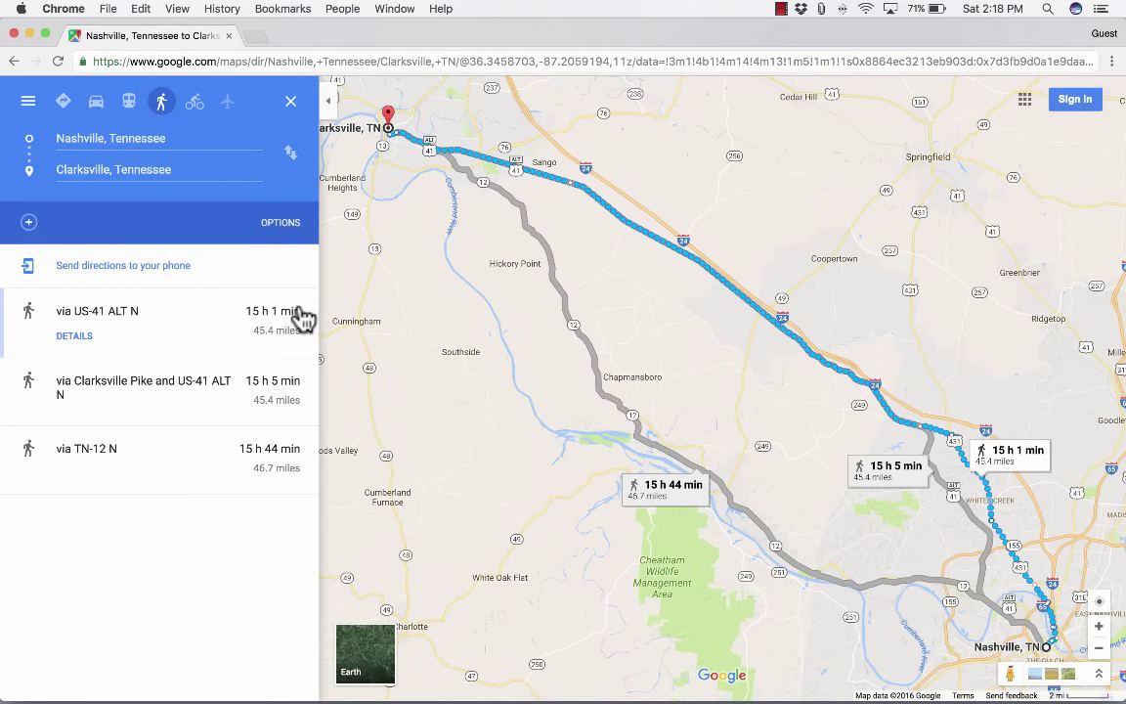
pyautogui.click(96, 101)
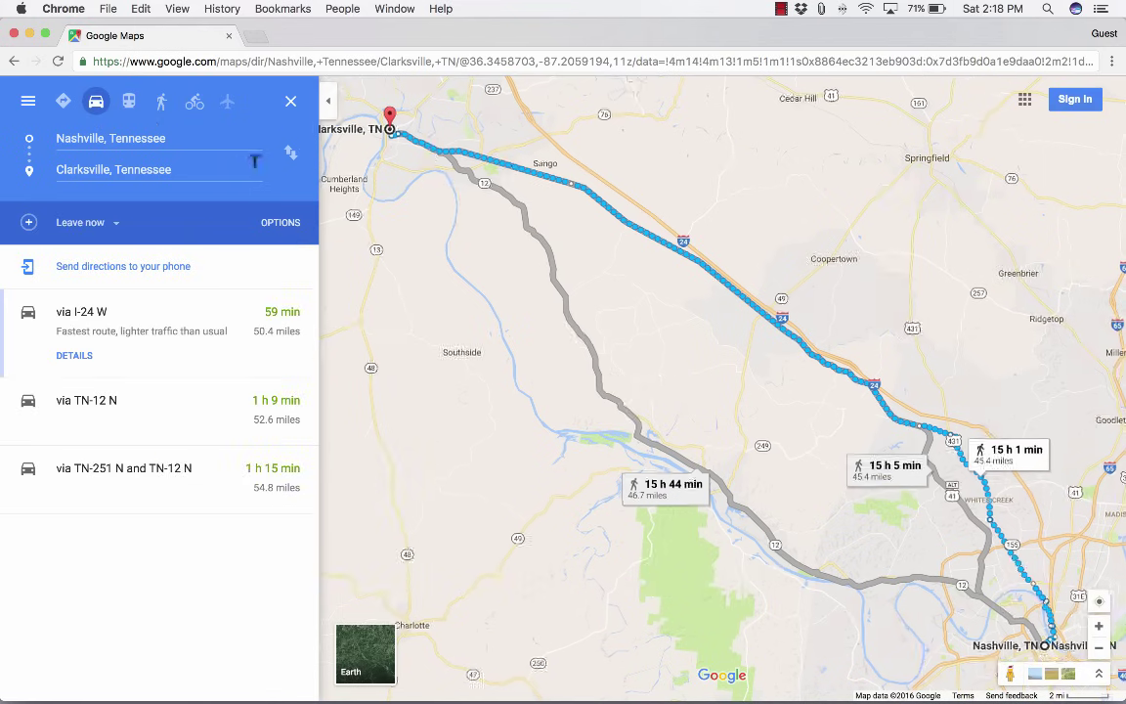
pyautogui.click(283, 225)
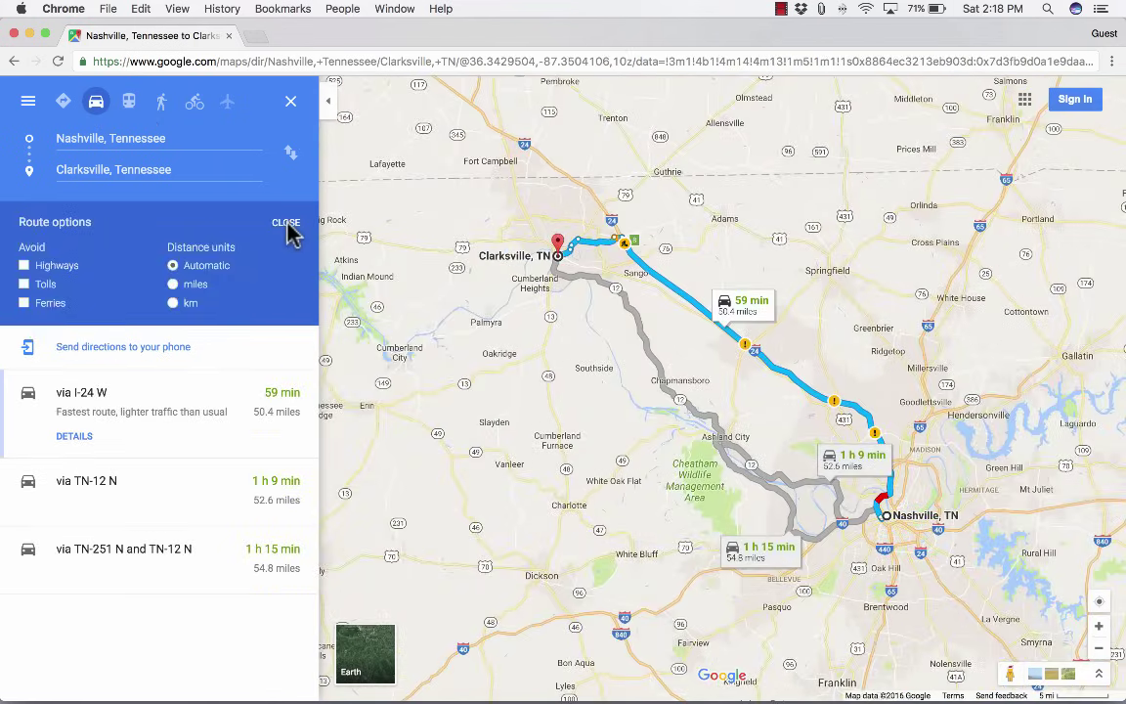
# Toggle the Tolls, Ferries and Highways avoidances on and off, leaving none set.
pyautogui.click(287, 227)
pyautogui.click(288, 227)
pyautogui.click(24, 284)
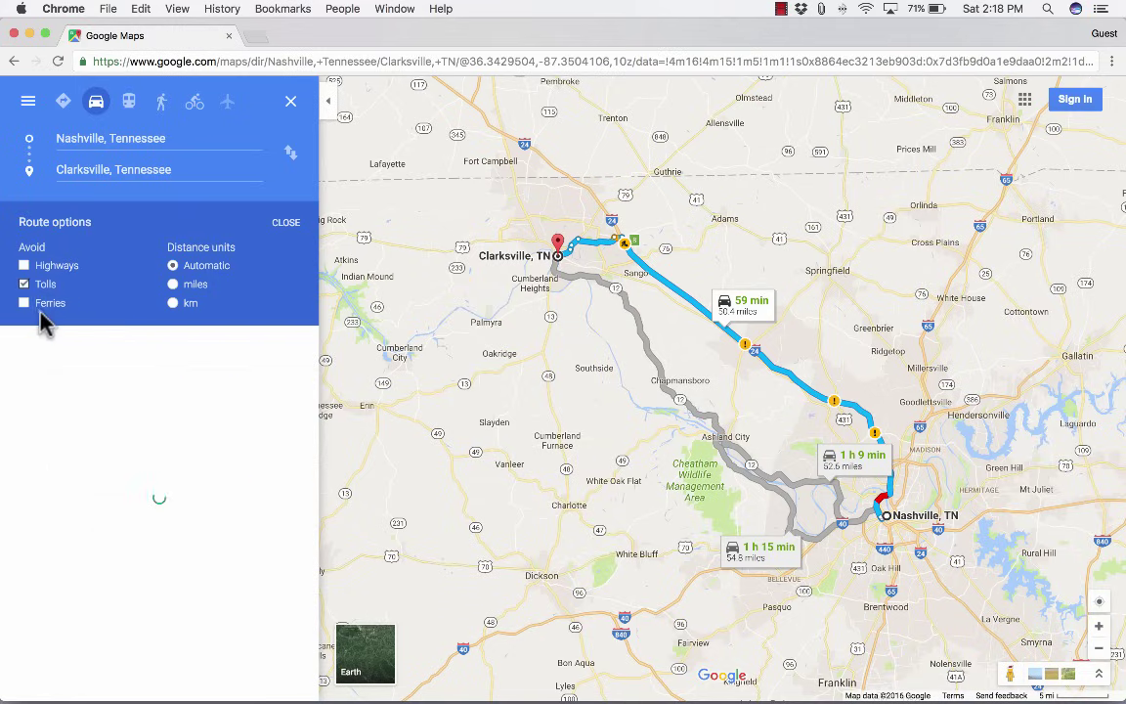
pyautogui.click(25, 303)
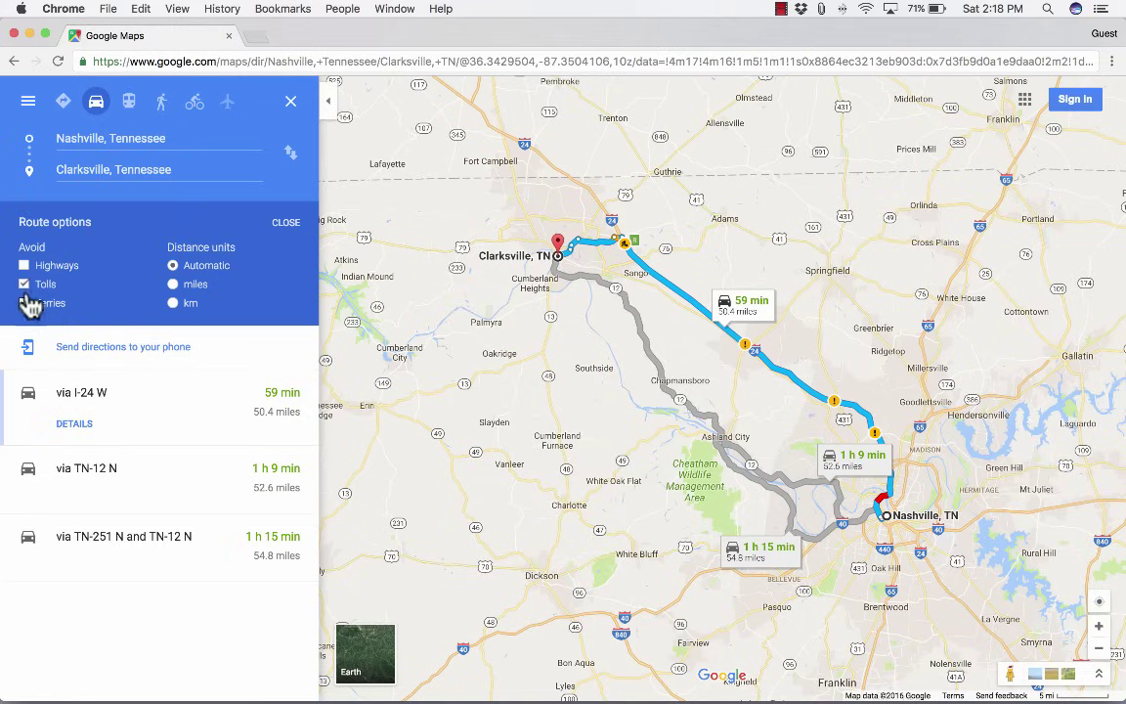
pyautogui.click(24, 285)
pyautogui.click(24, 266)
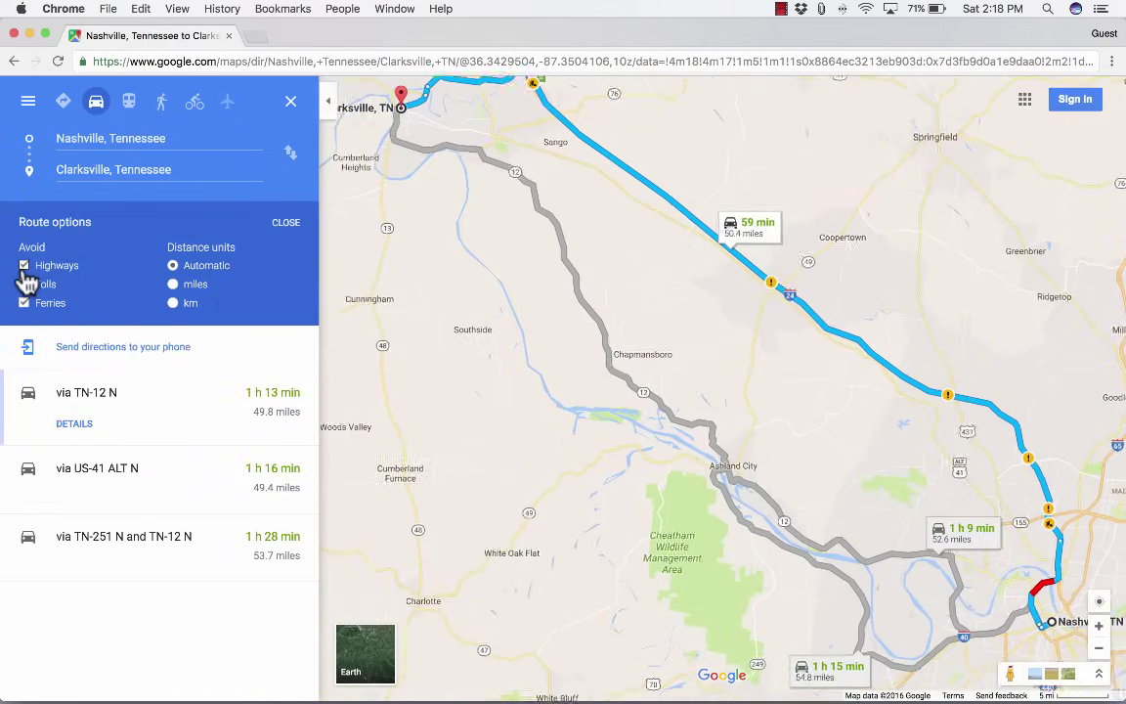
pyautogui.click(24, 267)
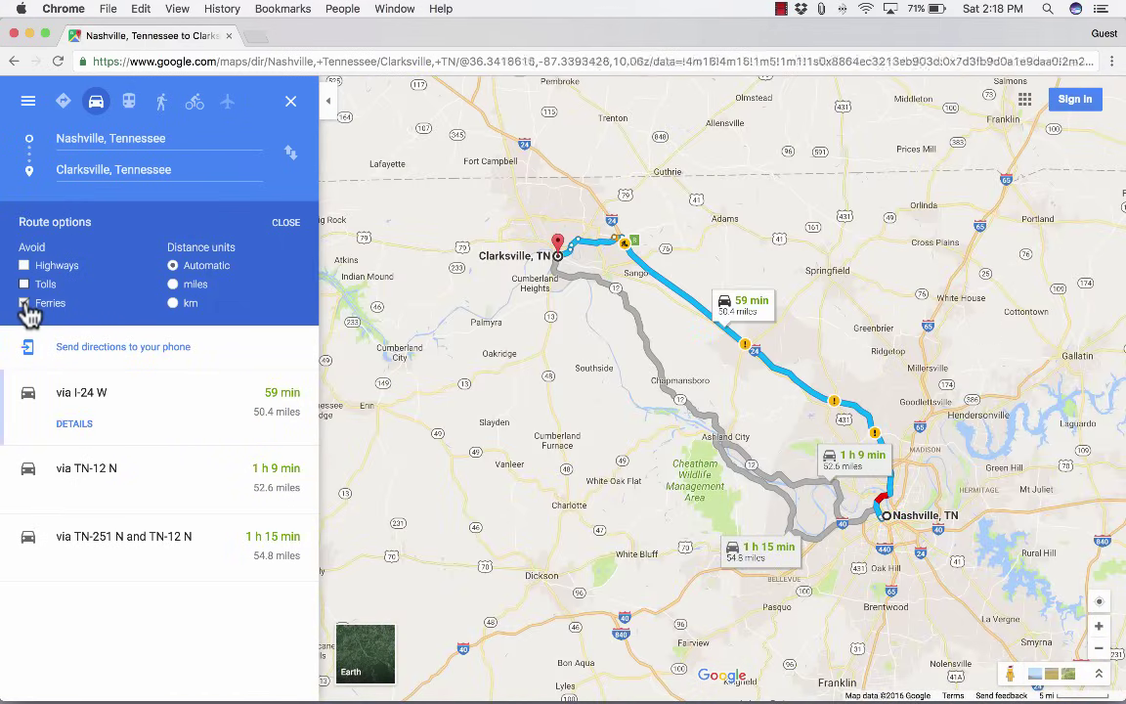
pyautogui.click(24, 303)
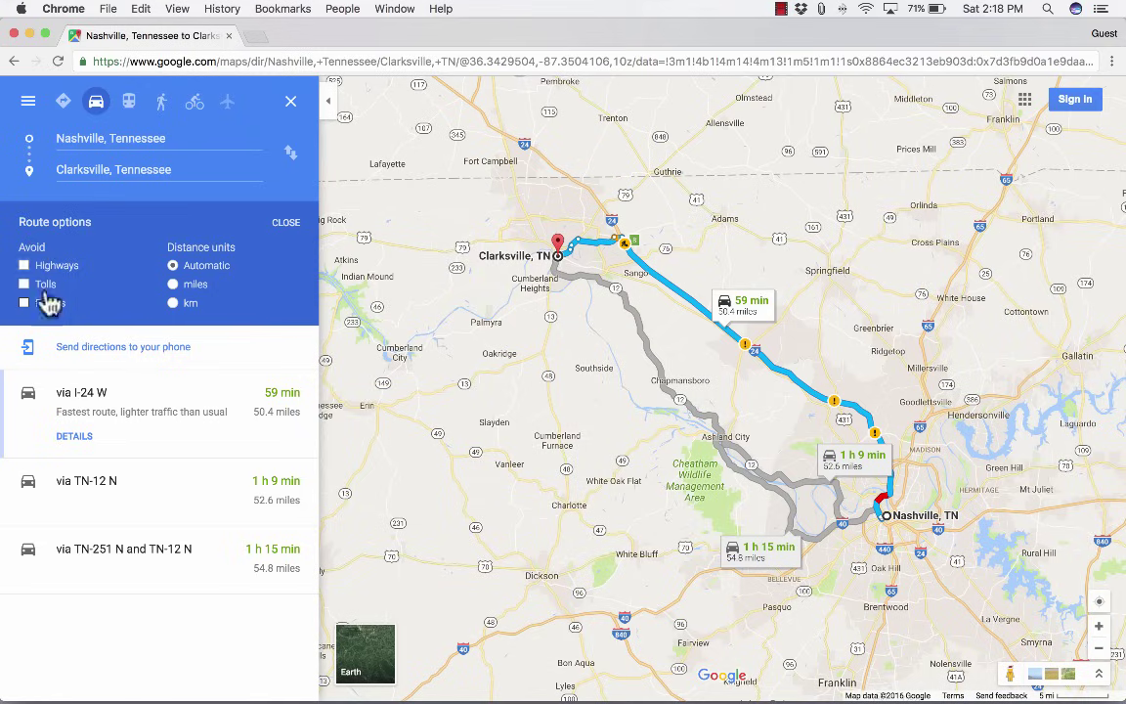
# Set the trip to depart at 5:30 PM on Sat, Dec 24.
pyautogui.click(285, 223)
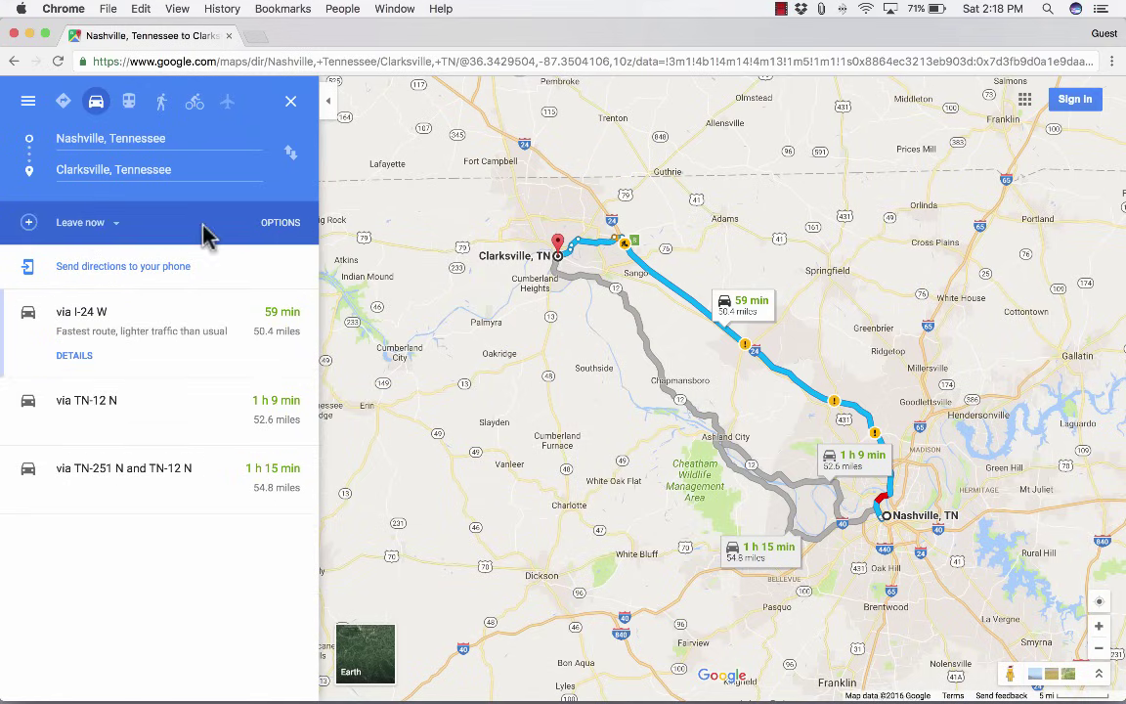
pyautogui.click(111, 227)
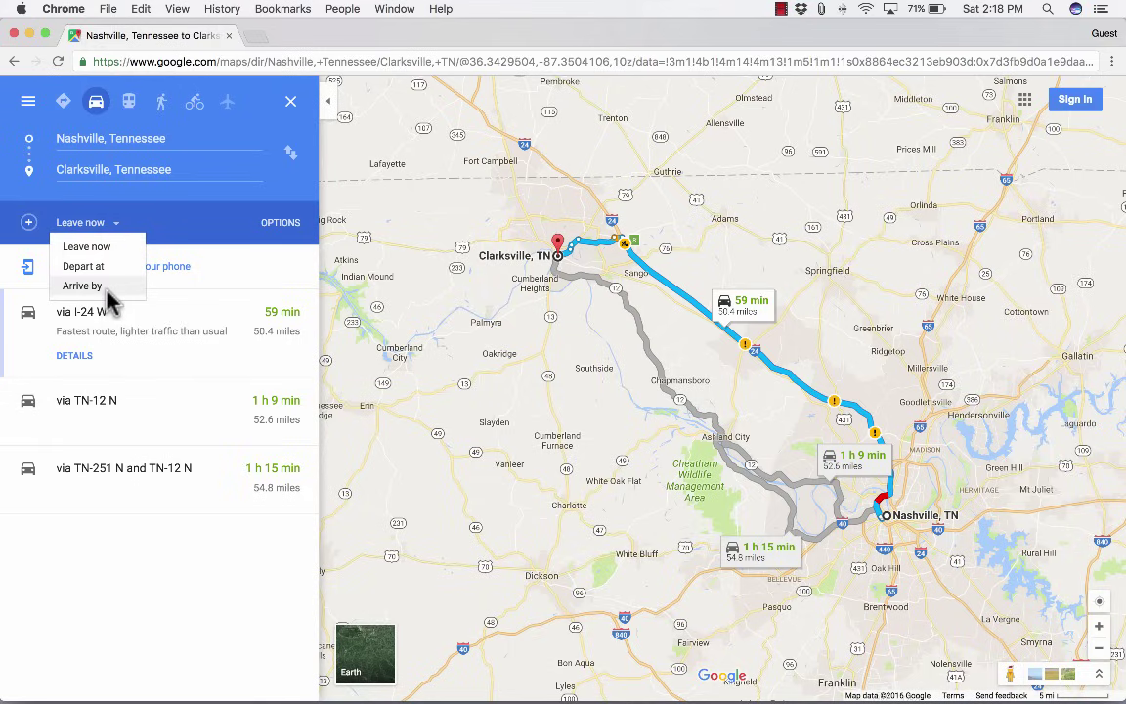
pyautogui.click(101, 268)
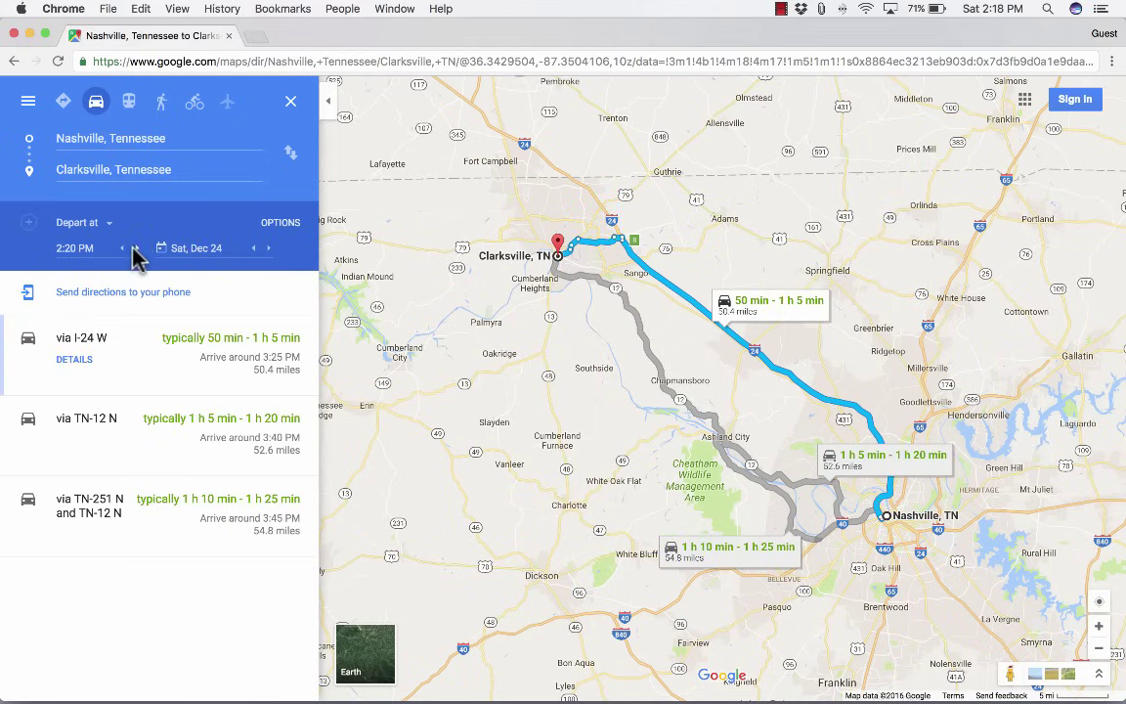
pyautogui.click(136, 249)
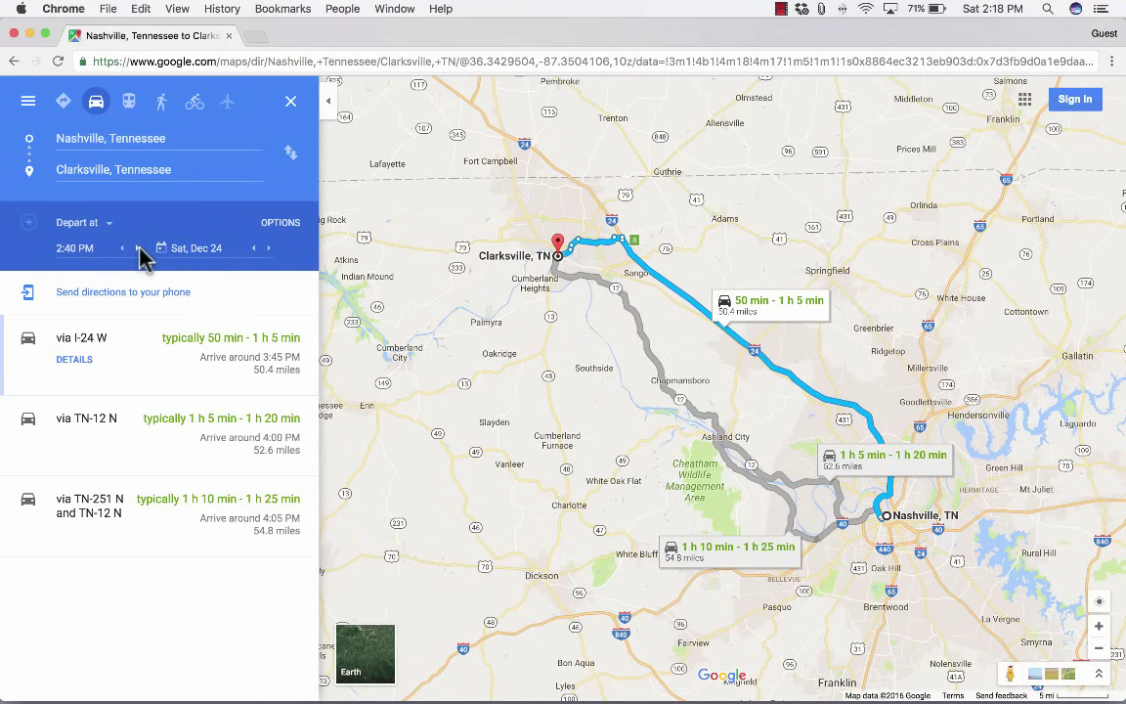
pyautogui.click(137, 248)
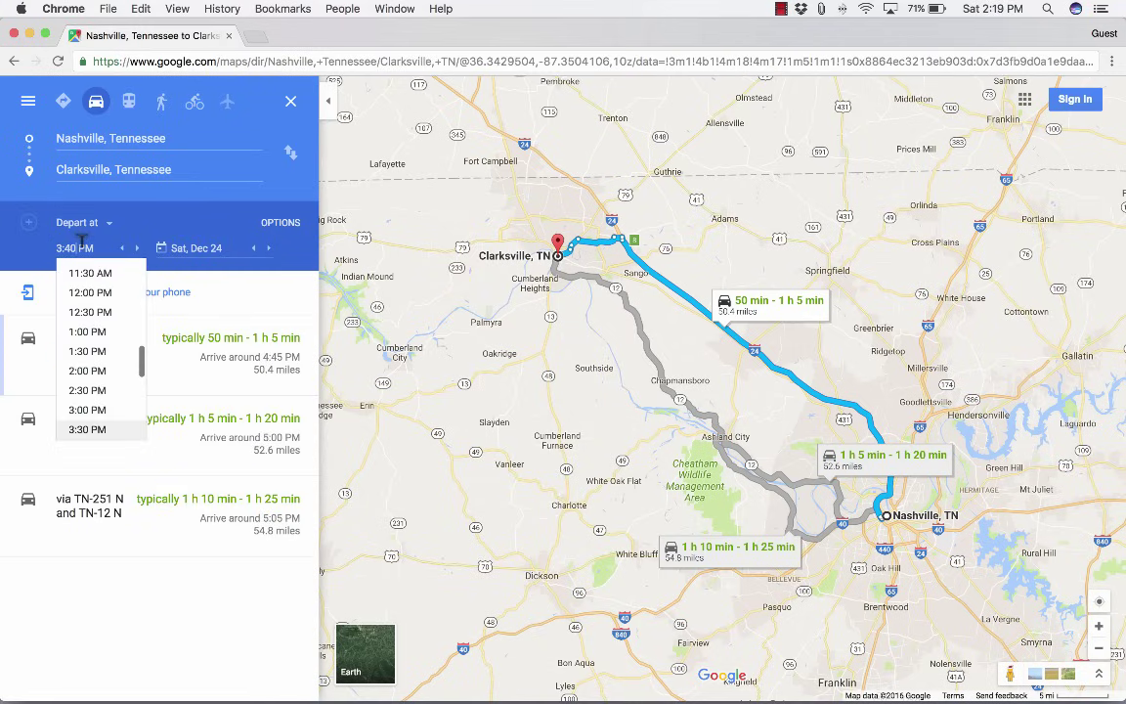
pyautogui.scroll(-3, 88, 360)
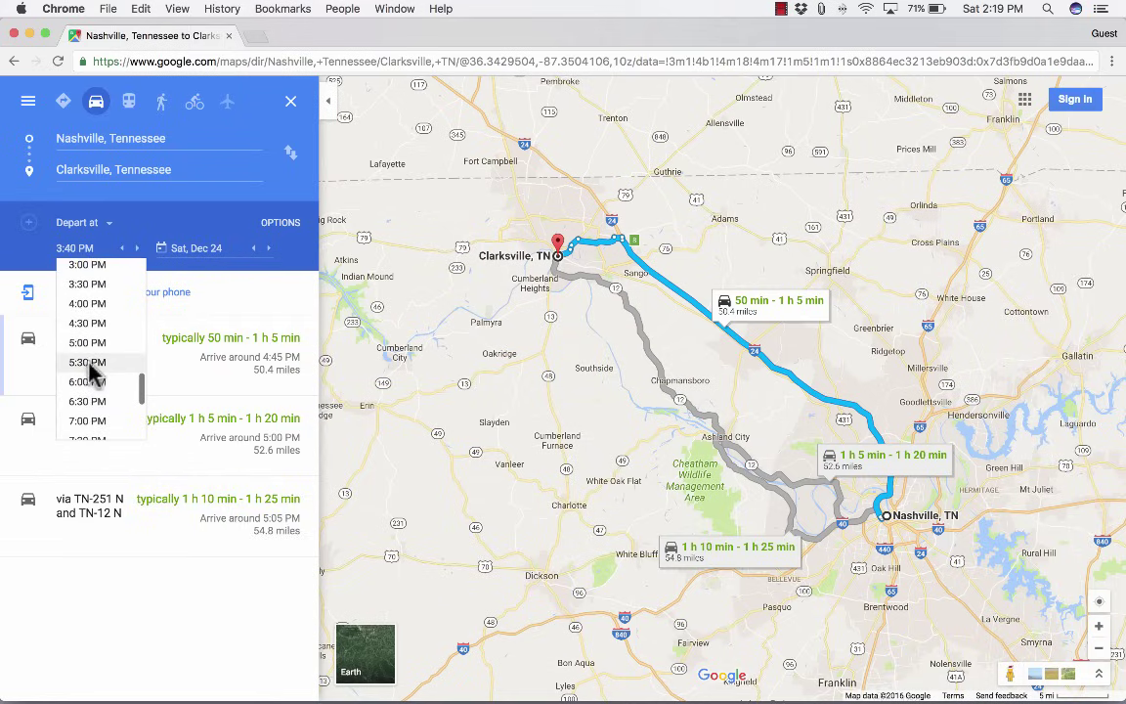
pyautogui.click(88, 386)
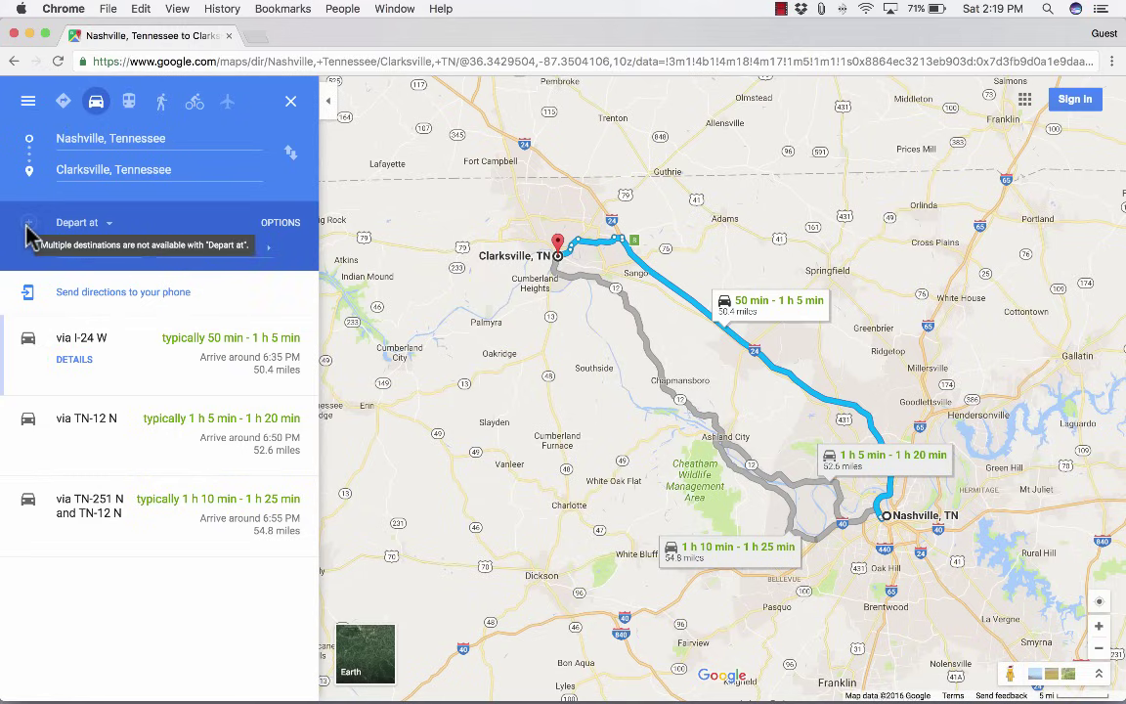
# Switch back to Leave now and add 'chapmansboro, tn' as a stop ahead of Nashville.
pyautogui.click(83, 225)
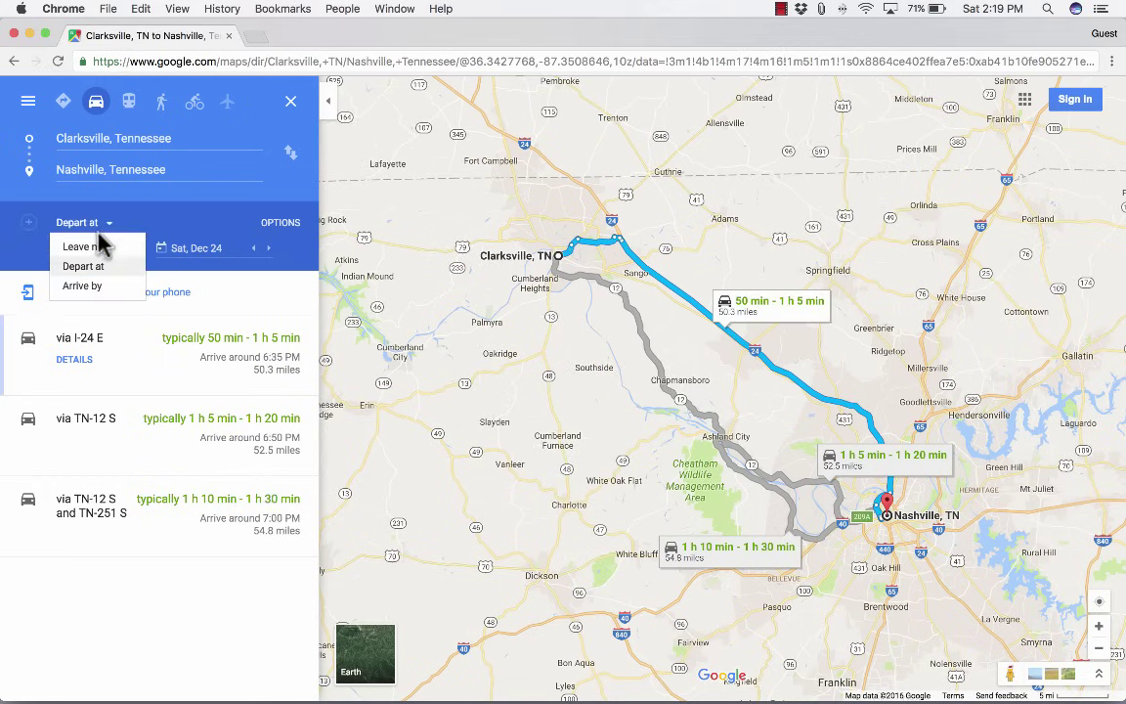
pyautogui.click(101, 246)
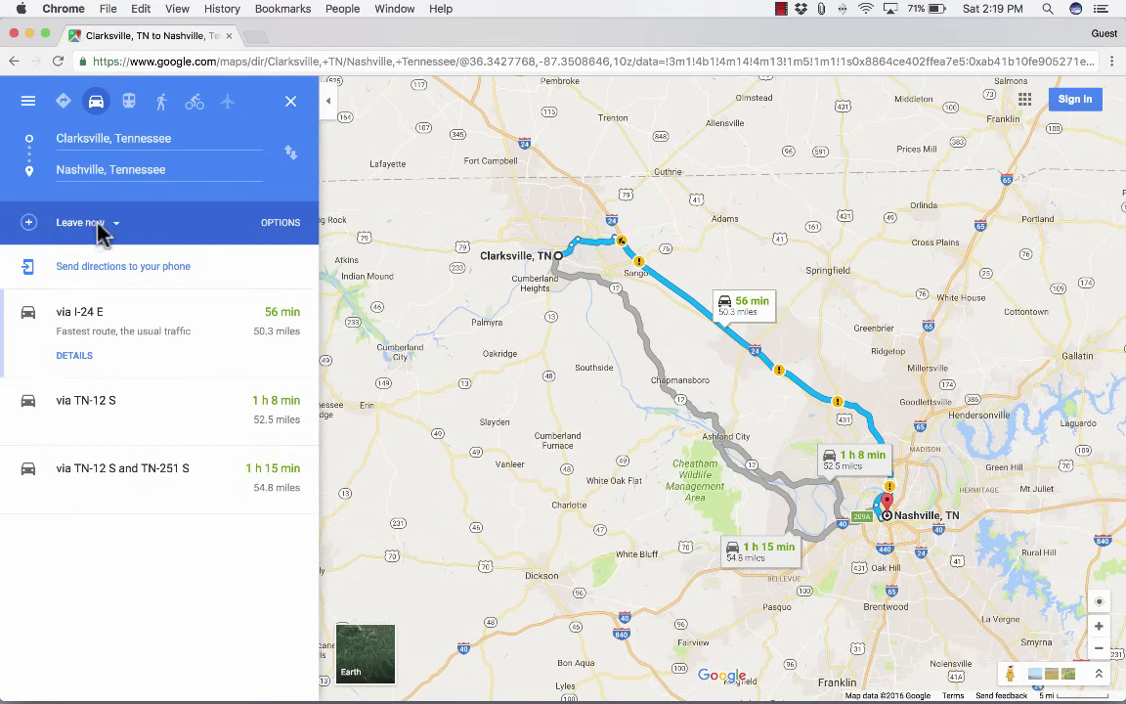
pyautogui.click(28, 224)
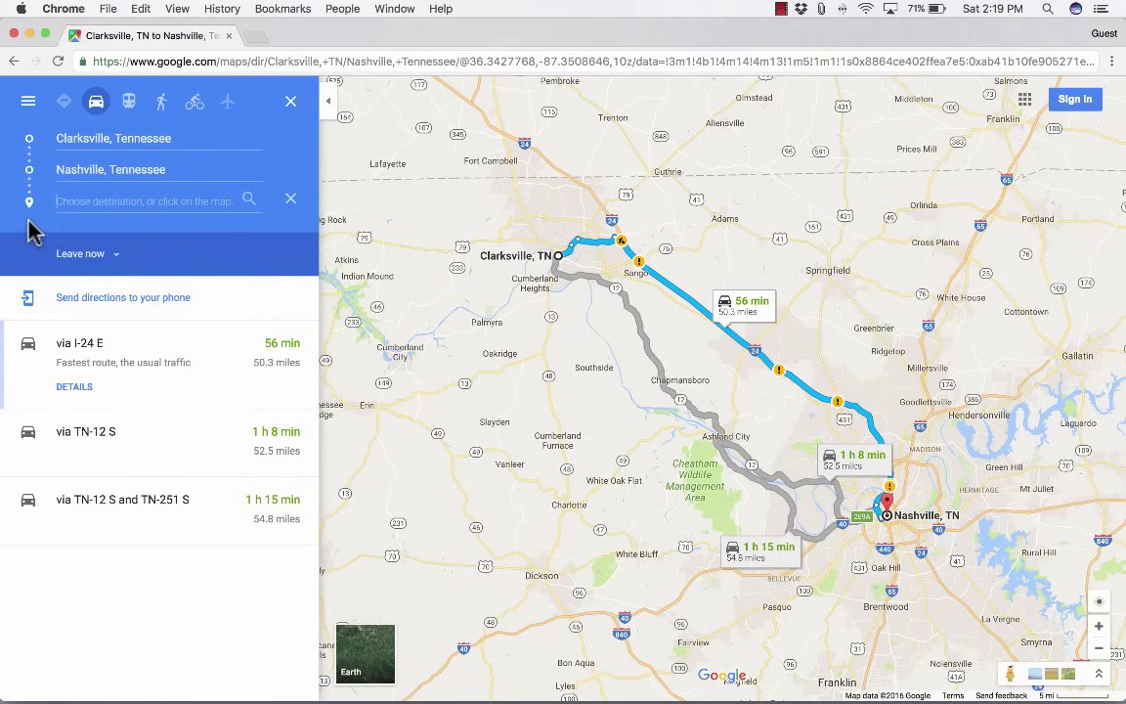
pyautogui.write('chapmansboro')
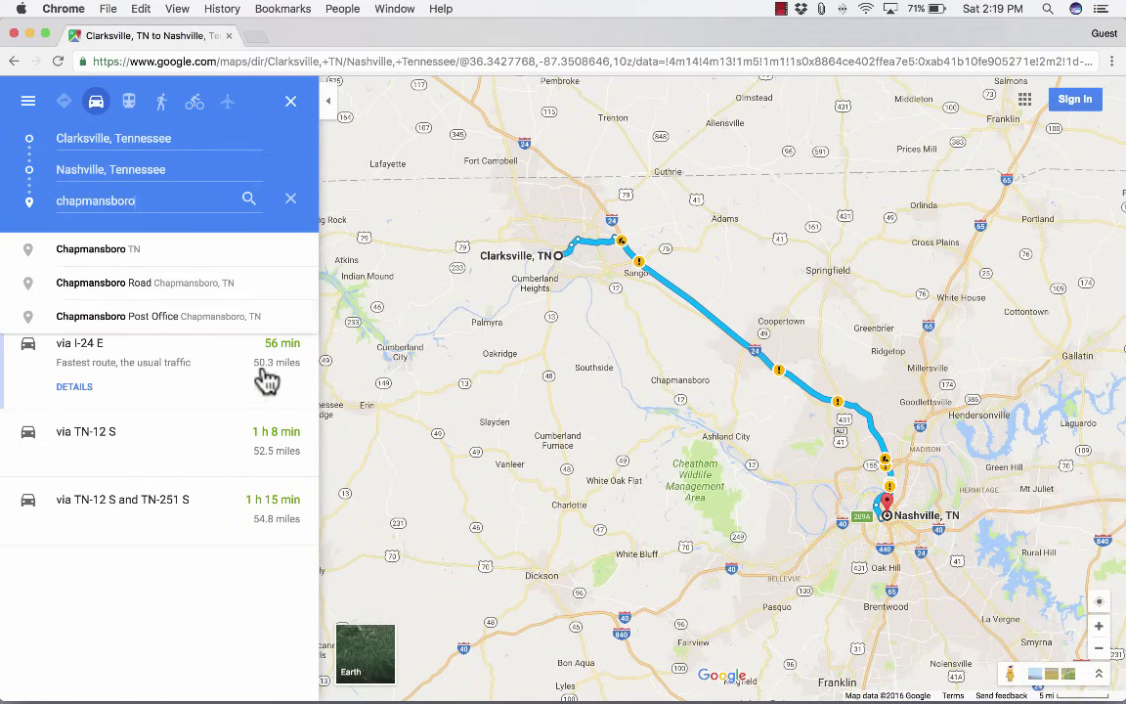
pyautogui.write(', tn')
pyautogui.press('Return')
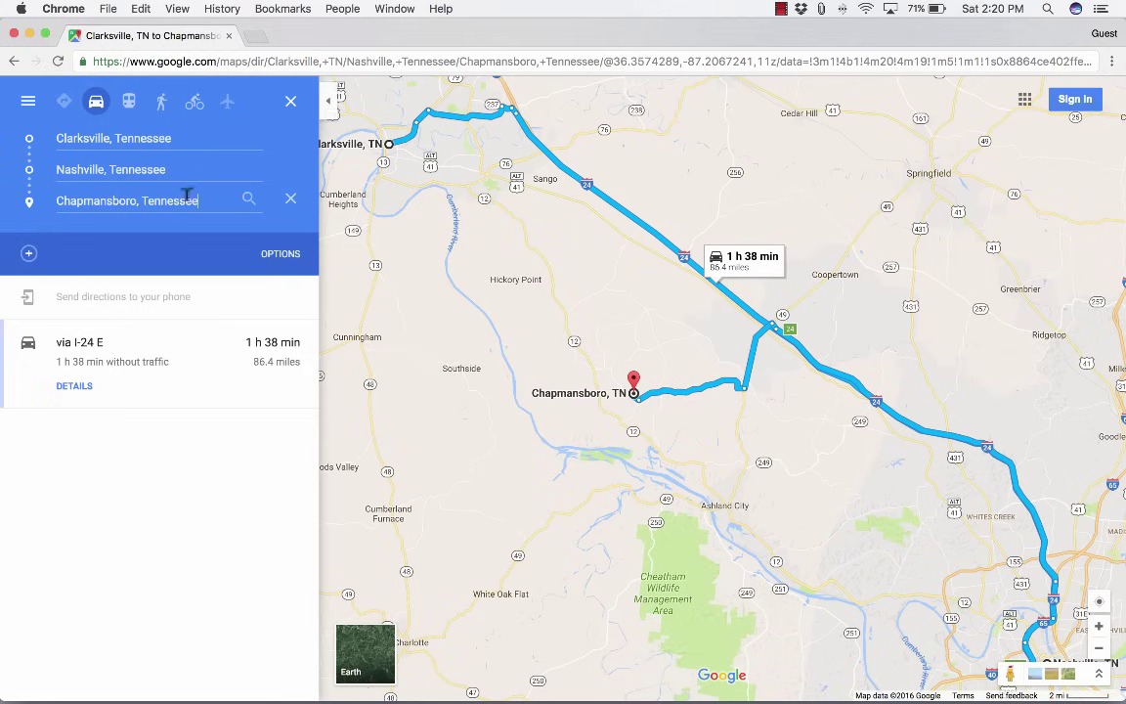
pyautogui.moveTo(24, 200); pyautogui.dragTo(28, 169)
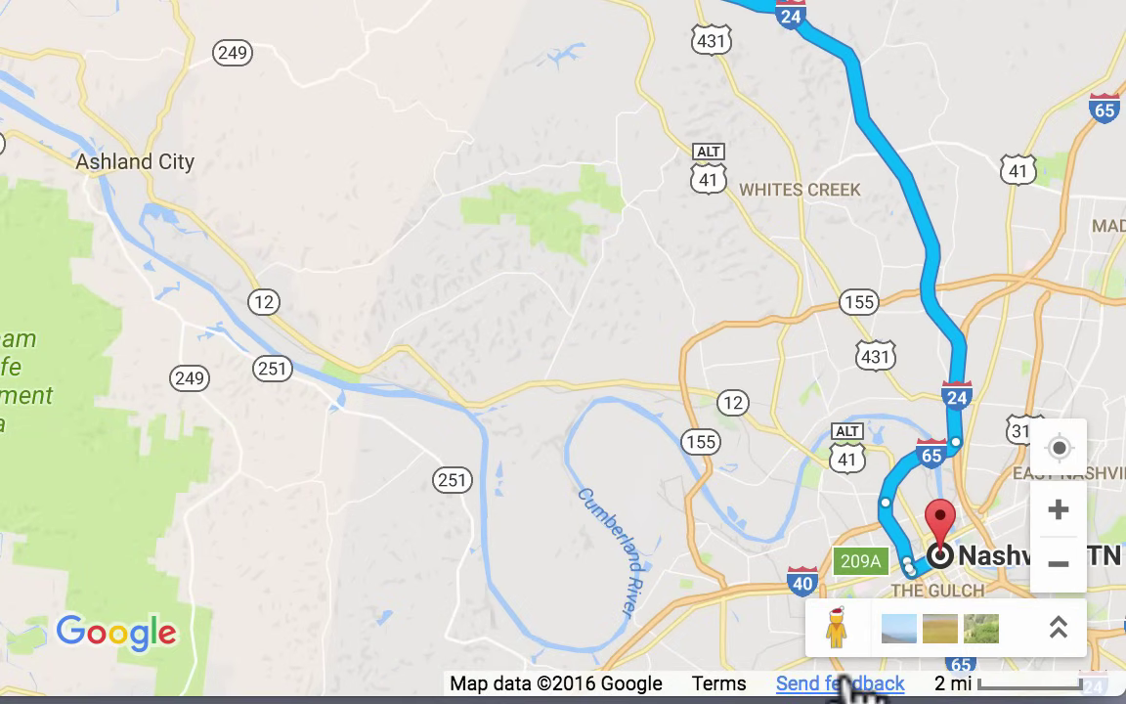
# Browse area photos, collapse the strip, and enter Street View at 107 Forrest St, Ashland City.
pyautogui.click(929, 631)
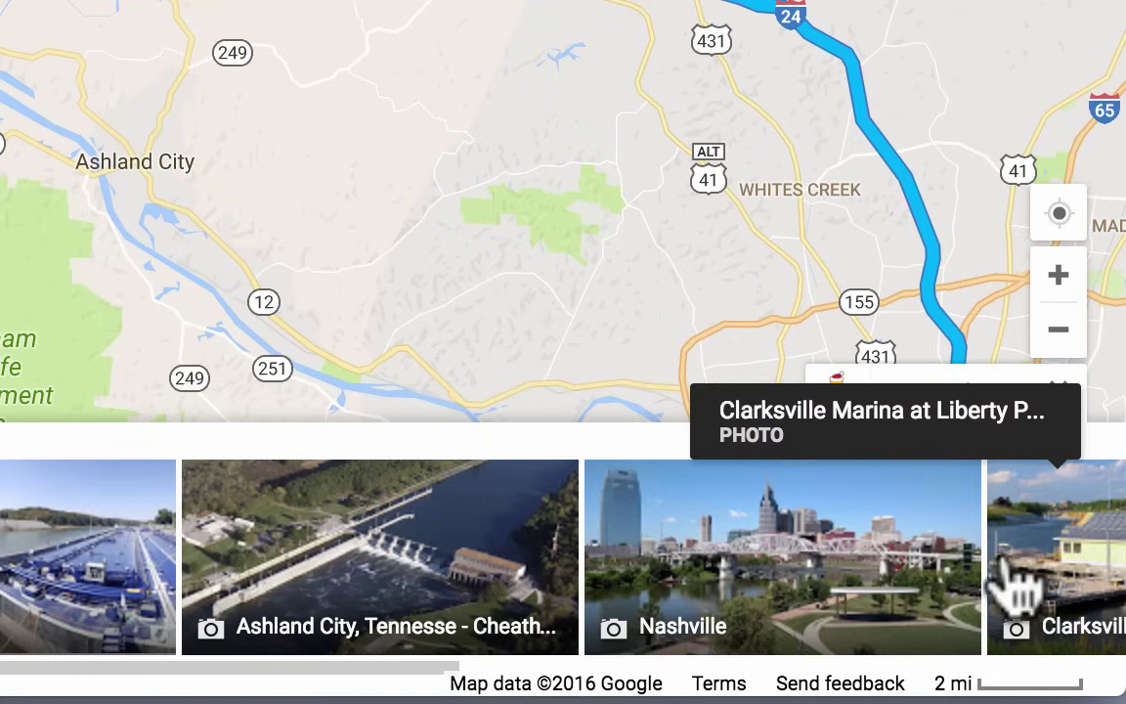
pyautogui.hscroll(5, 1013, 595)
pyautogui.hscroll(10, 1017, 584)
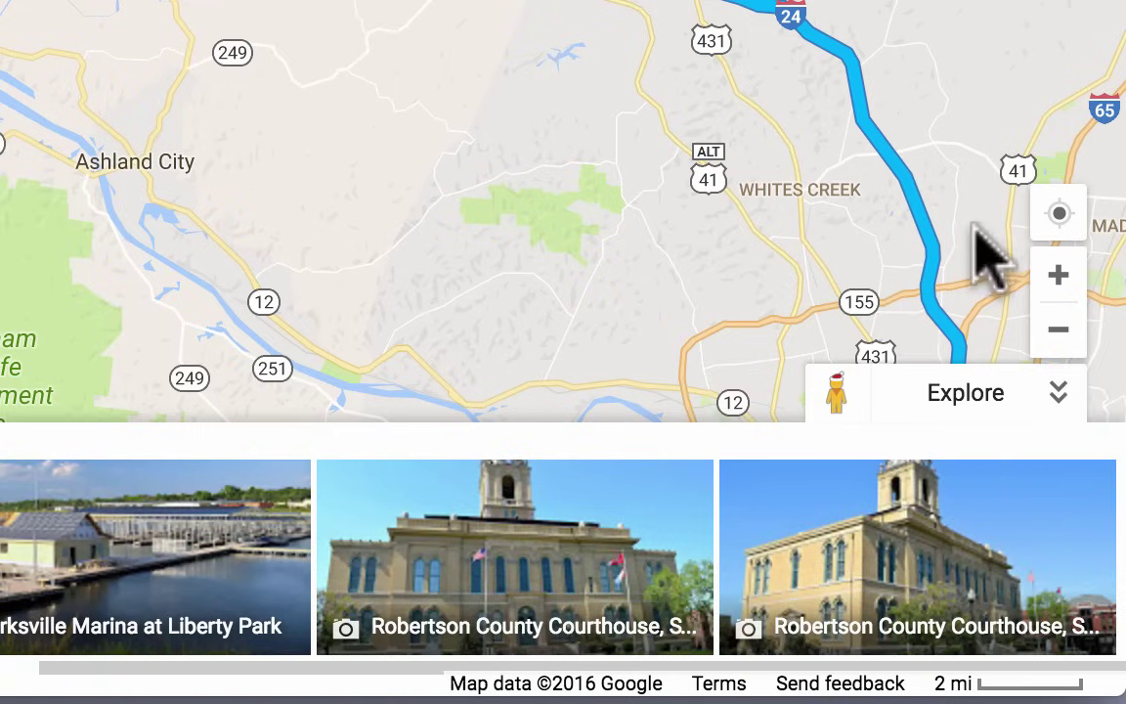
pyautogui.click(1059, 390)
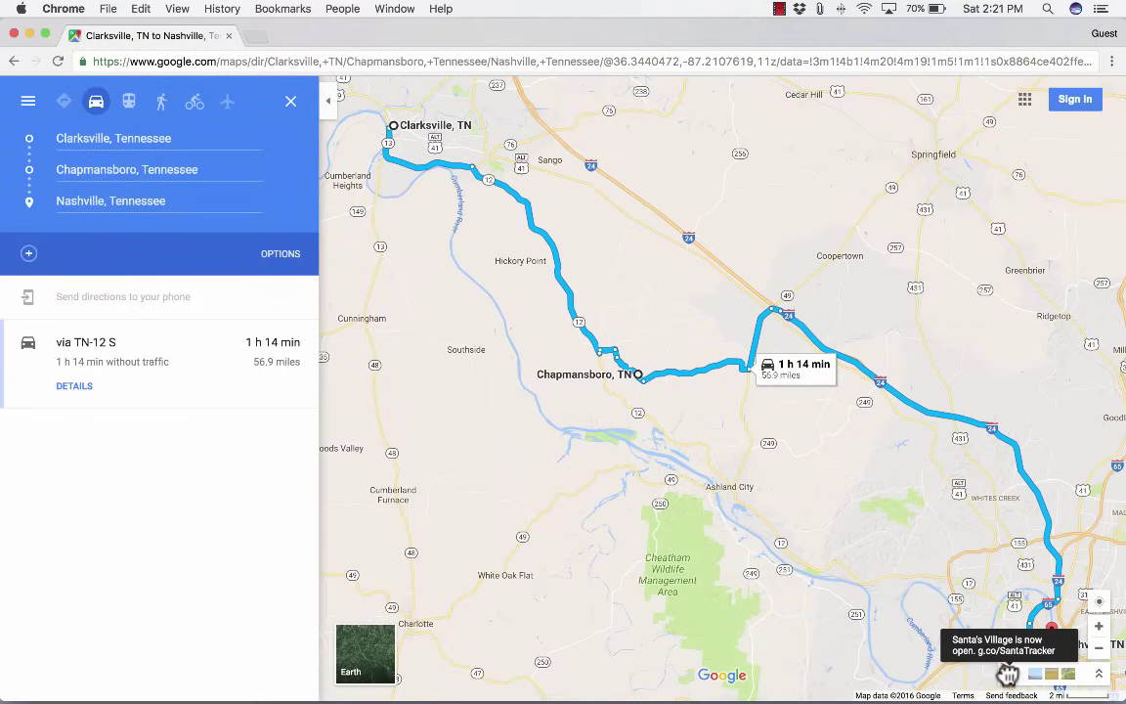
pyautogui.moveTo(1007, 675); pyautogui.dragTo(745, 467)
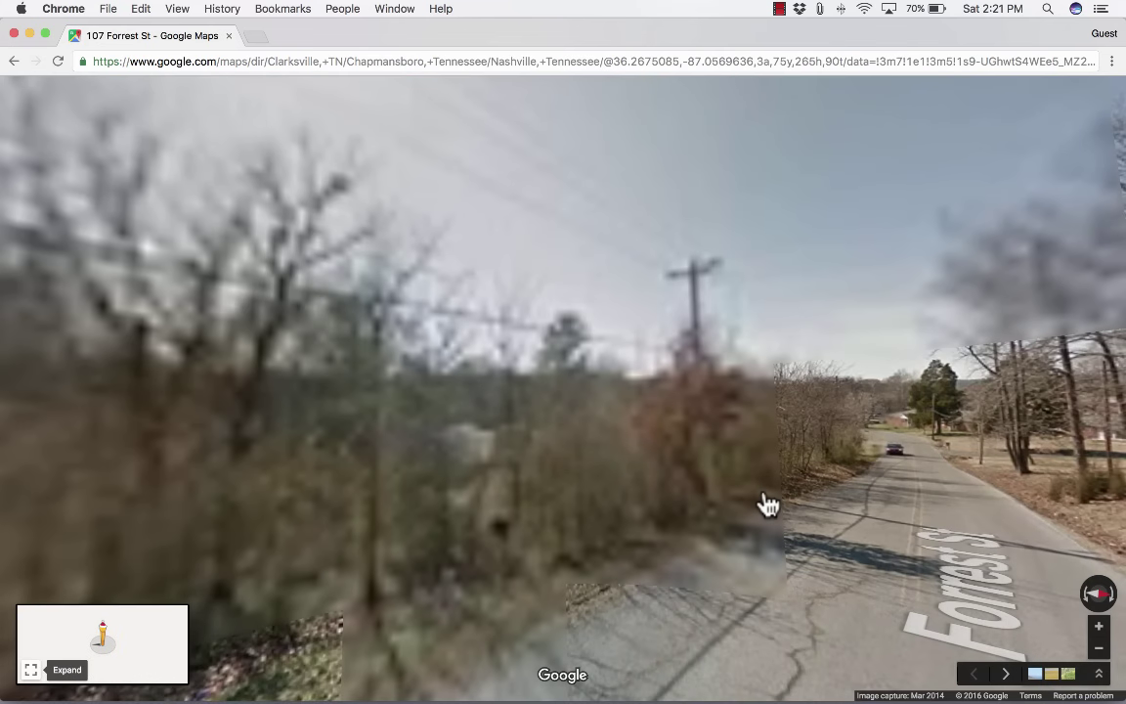
# Look around the Street View panorama to face down Forrest St toward the intersection and large tree.
pyautogui.moveTo(783, 505); pyautogui.dragTo(272, 584)
pyautogui.moveTo(885, 538); pyautogui.dragTo(762, 543)
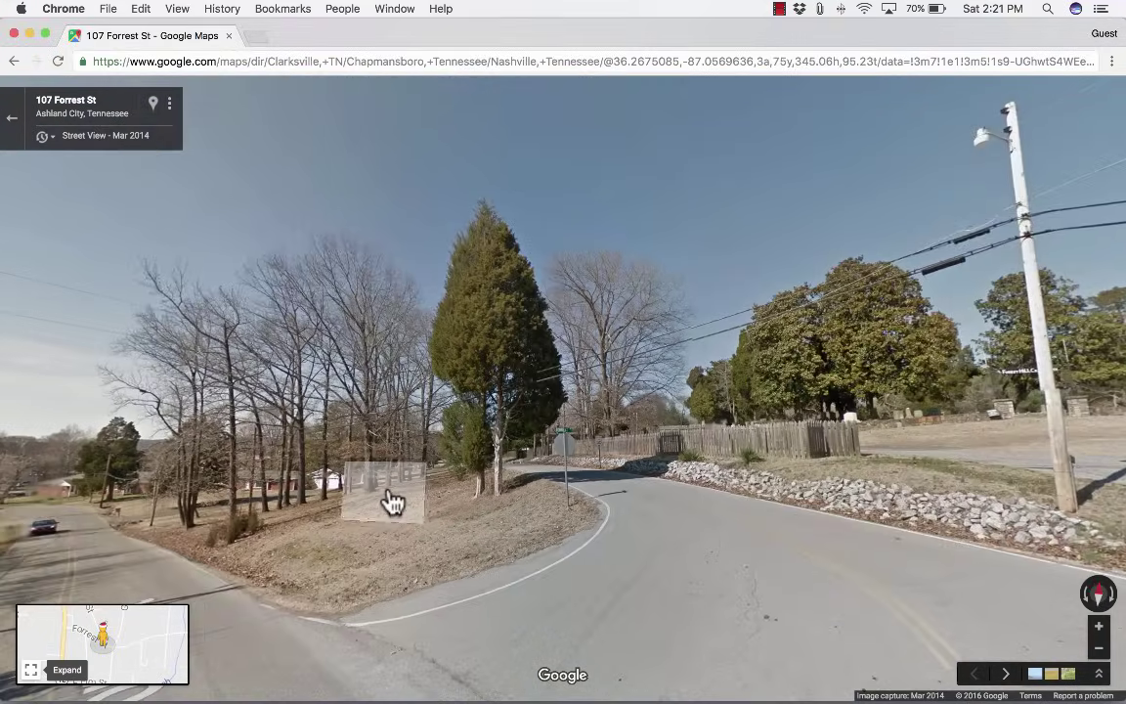
pyautogui.moveTo(390, 502); pyautogui.dragTo(923, 507)
pyautogui.moveTo(349, 490); pyautogui.dragTo(829, 476)
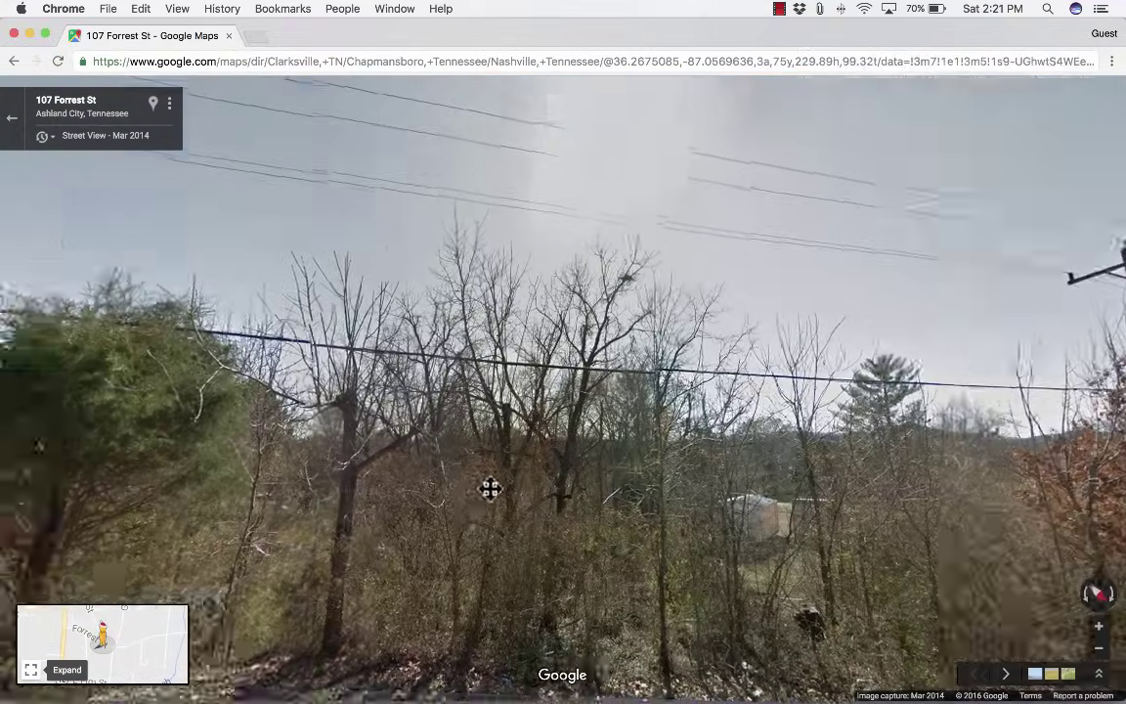
pyautogui.moveTo(490, 488); pyautogui.dragTo(729, 390)
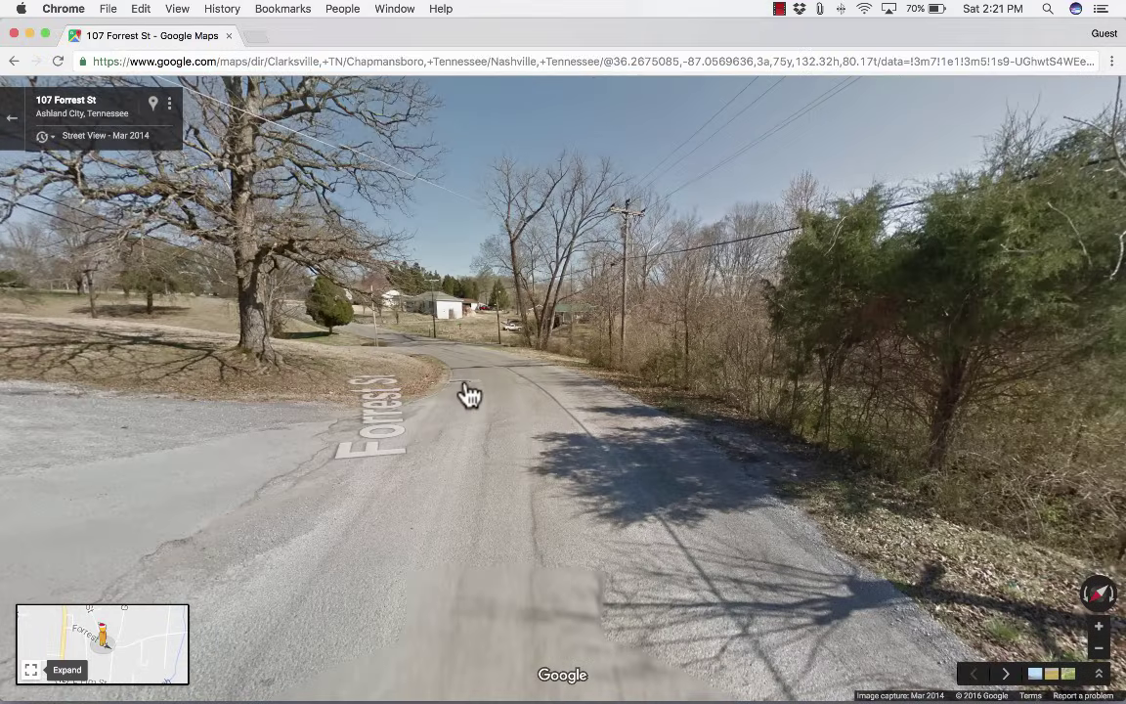
pyautogui.moveTo(564, 483); pyautogui.dragTo(914, 476)
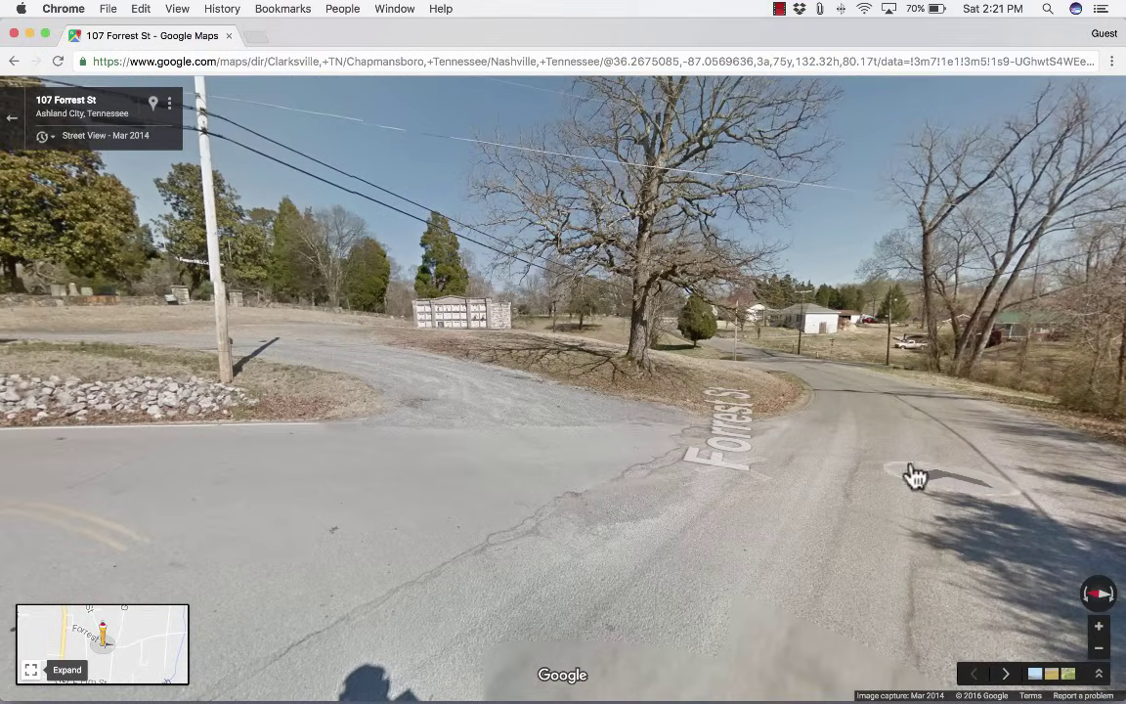
pyautogui.click(690, 435)
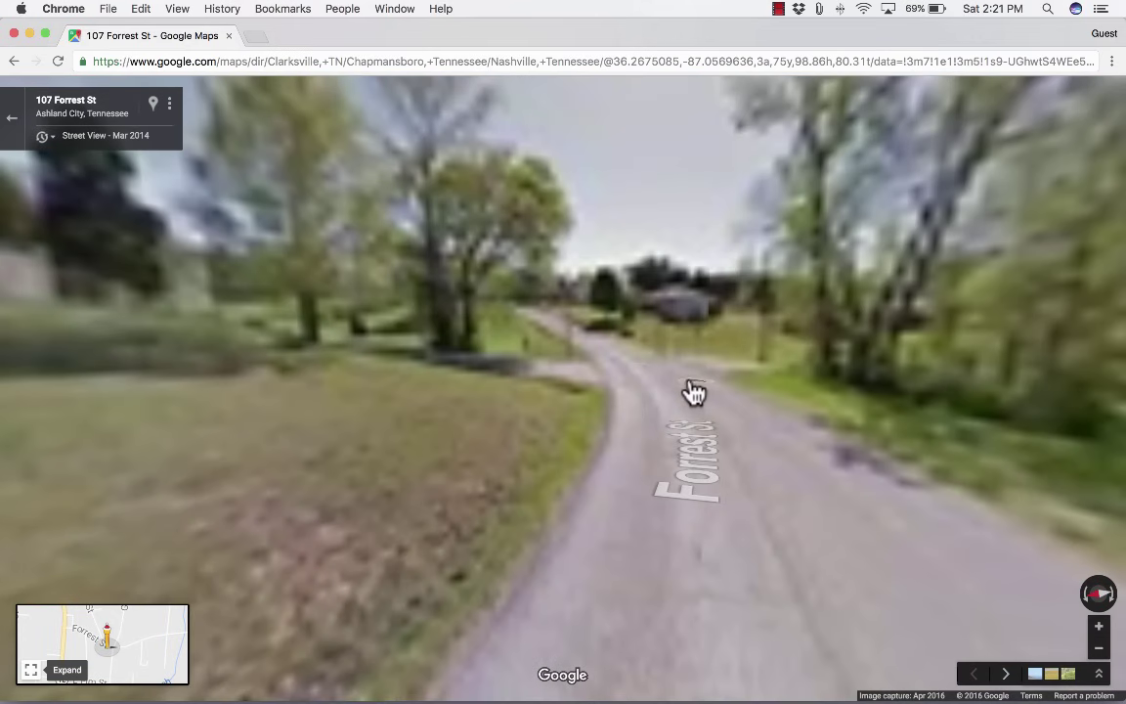
pyautogui.click(627, 368)
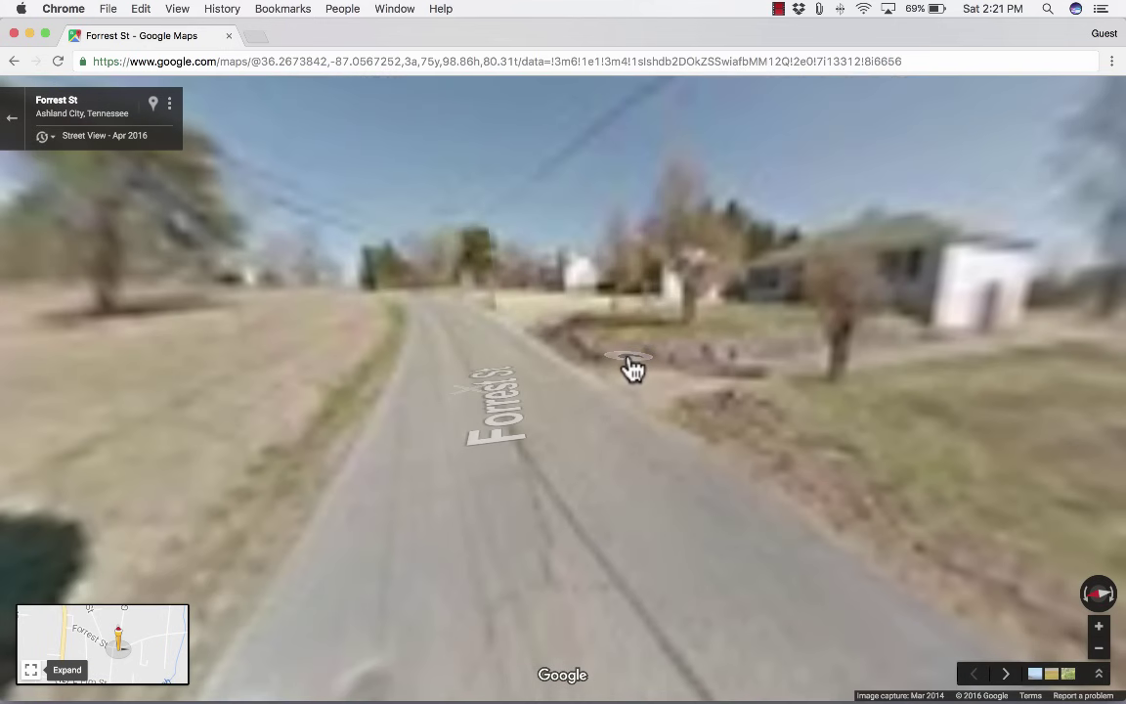
pyautogui.click(466, 335)
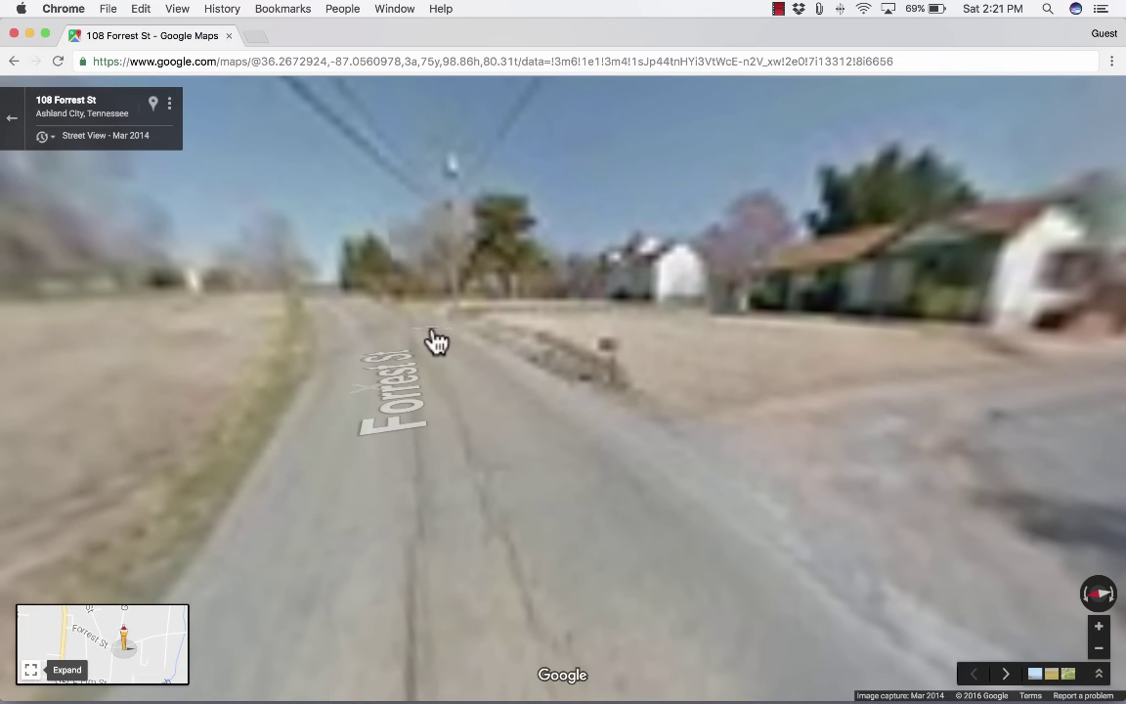
pyautogui.moveTo(857, 420); pyautogui.dragTo(495, 408)
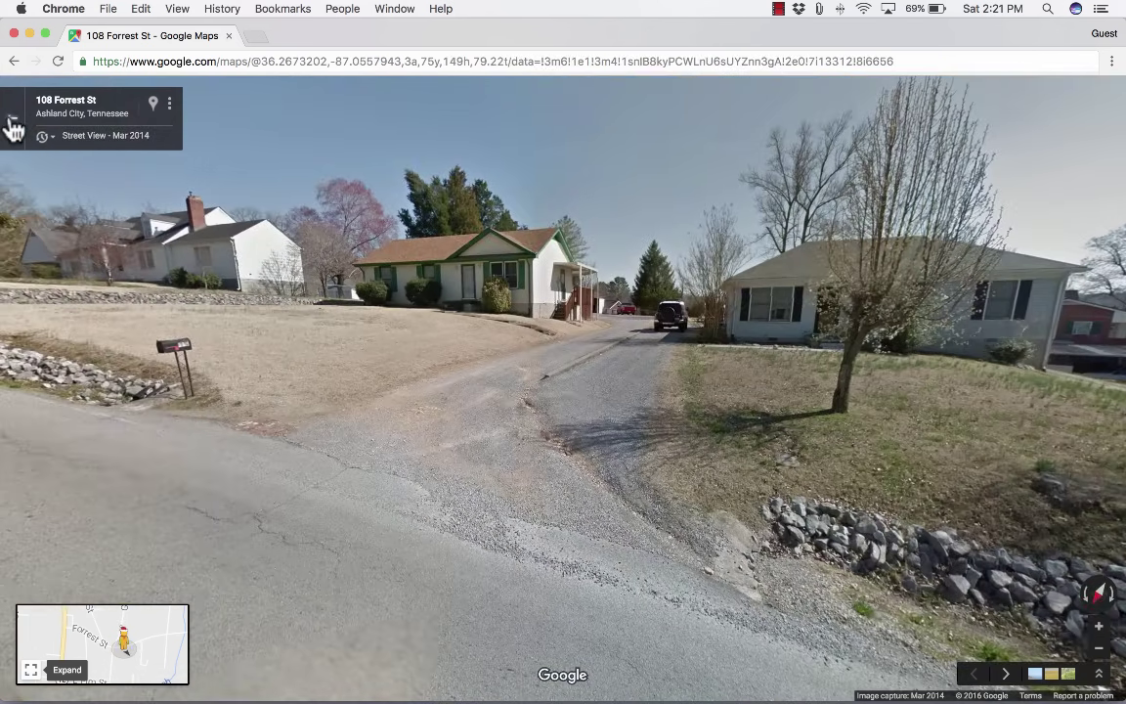
pyautogui.click(13, 125)
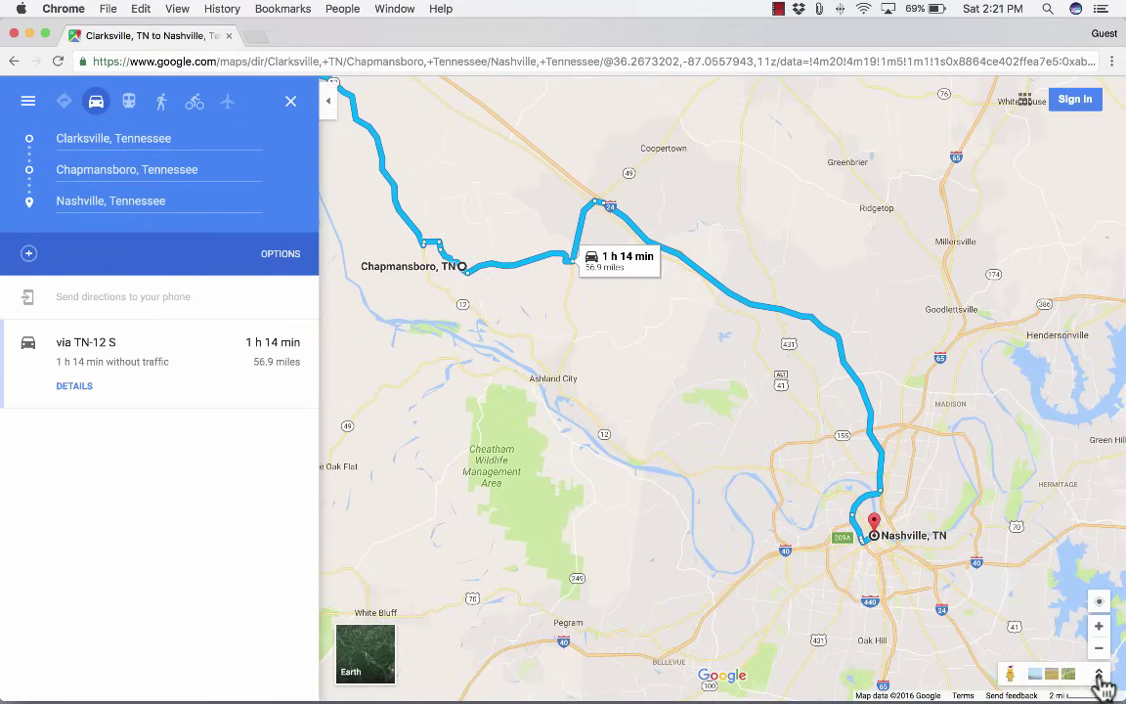
pyautogui.click(1100, 678)
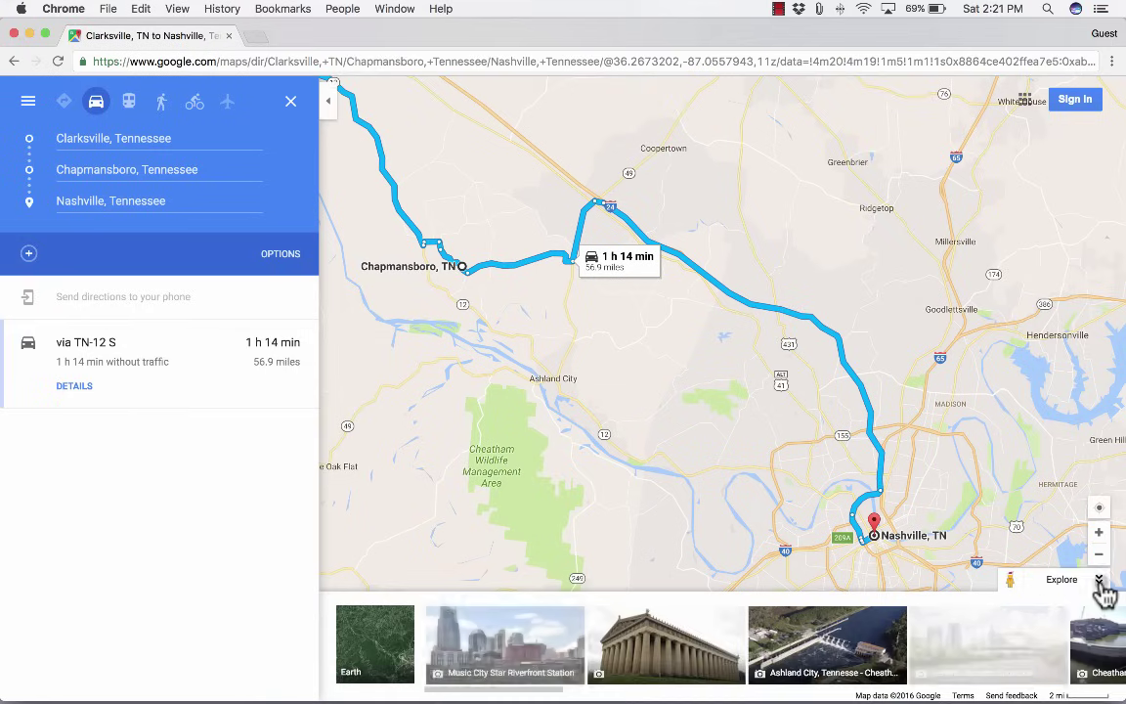
pyautogui.click(1100, 581)
pyautogui.click(1099, 675)
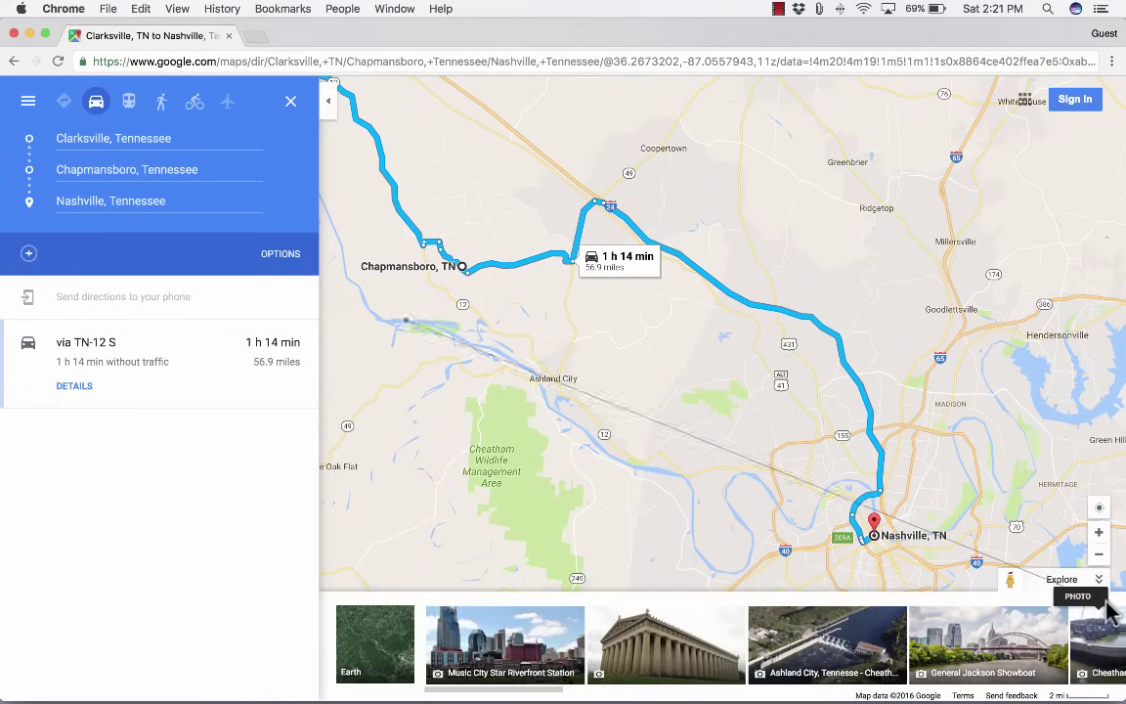
pyautogui.click(1100, 581)
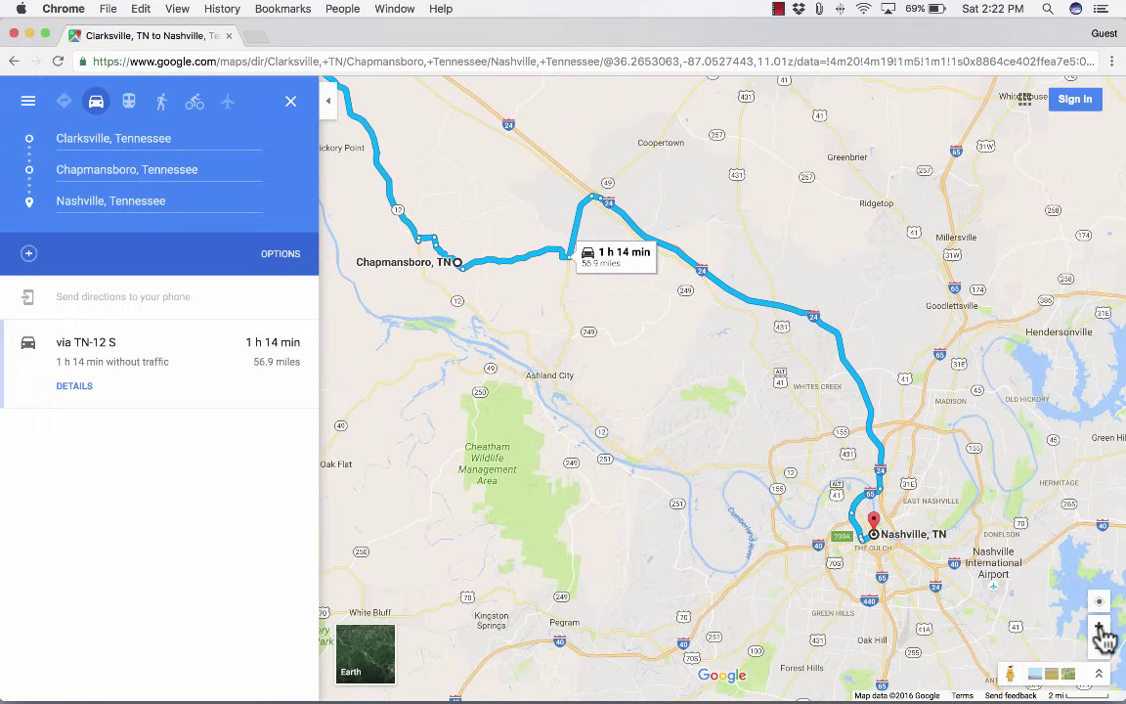
pyautogui.click(1100, 629)
pyautogui.click(1100, 629)
pyautogui.click(1100, 629)
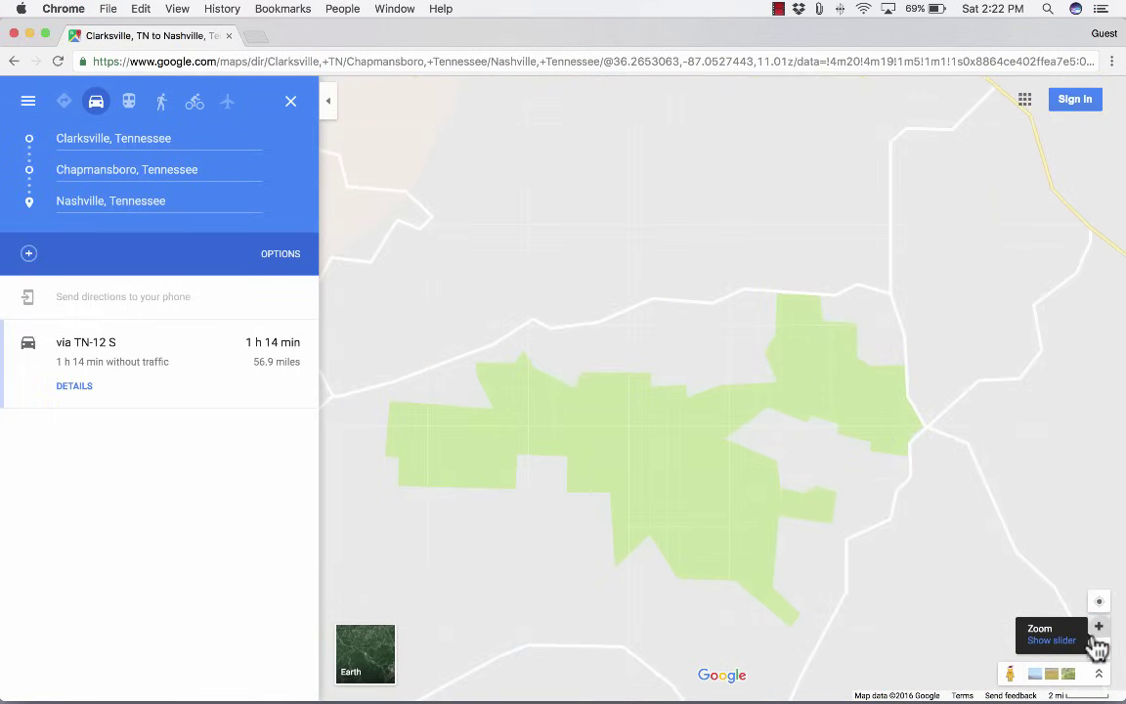
pyautogui.click(1099, 648)
pyautogui.click(1099, 648)
pyautogui.click(1099, 648)
pyautogui.click(1099, 648)
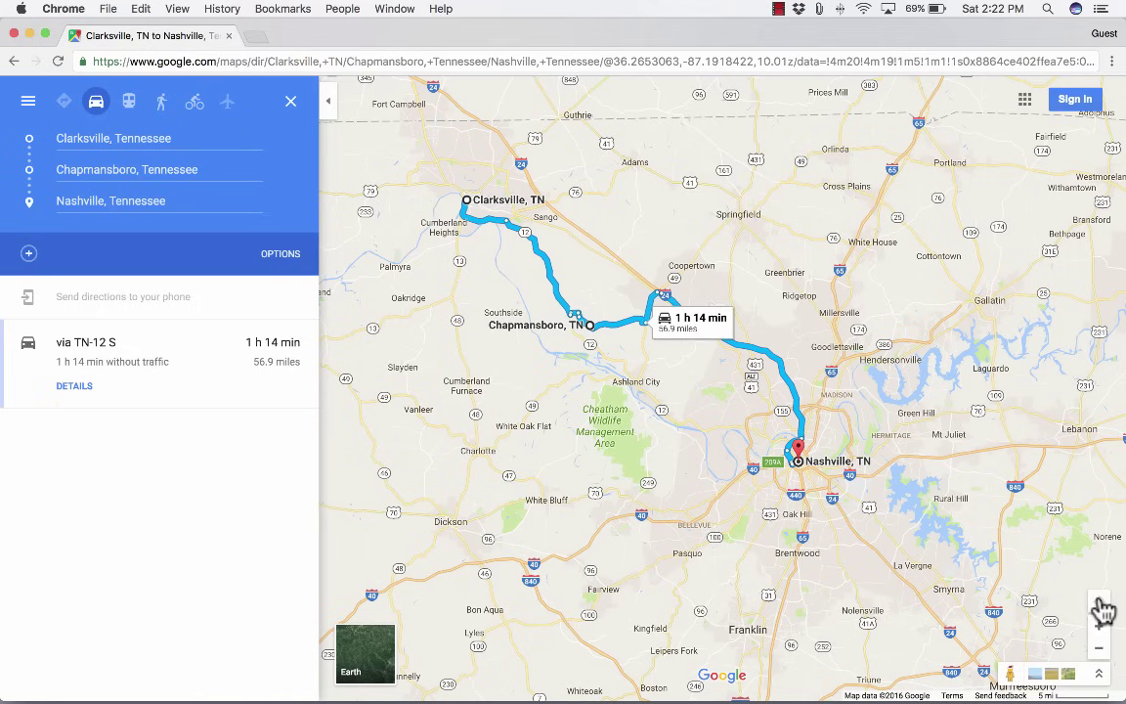
pyautogui.scroll(2, 794, 483)
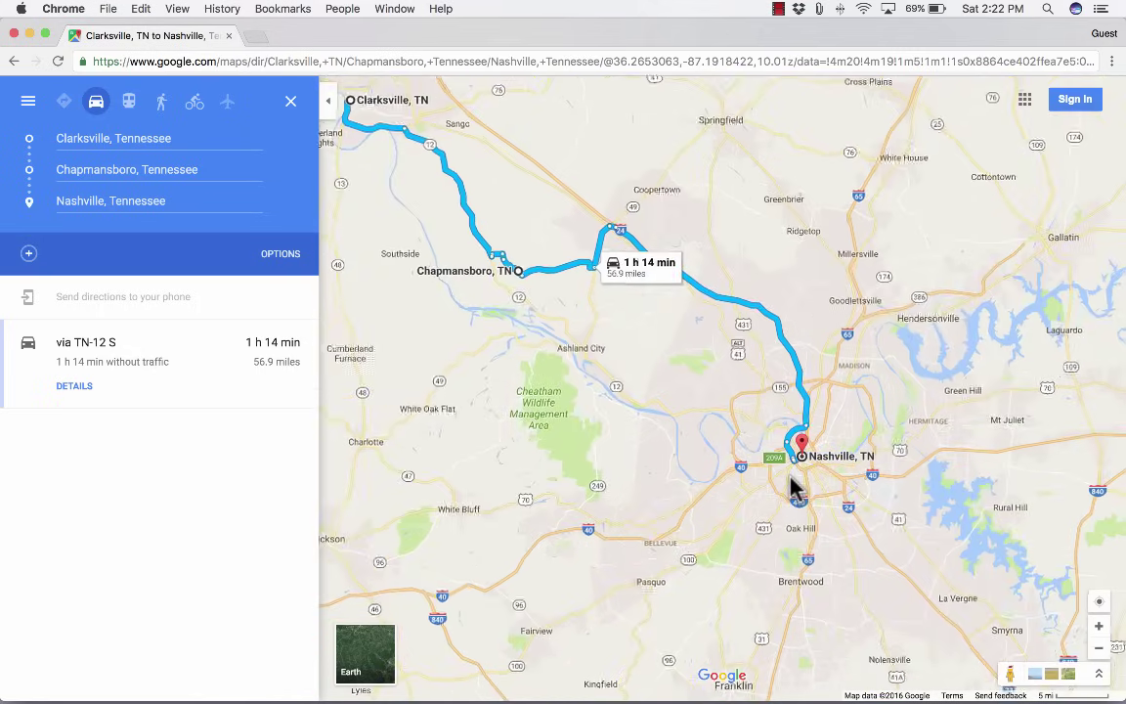
pyautogui.scroll(-2, 794, 483)
pyautogui.scroll(2, 794, 487)
pyautogui.scroll(2, 794, 483)
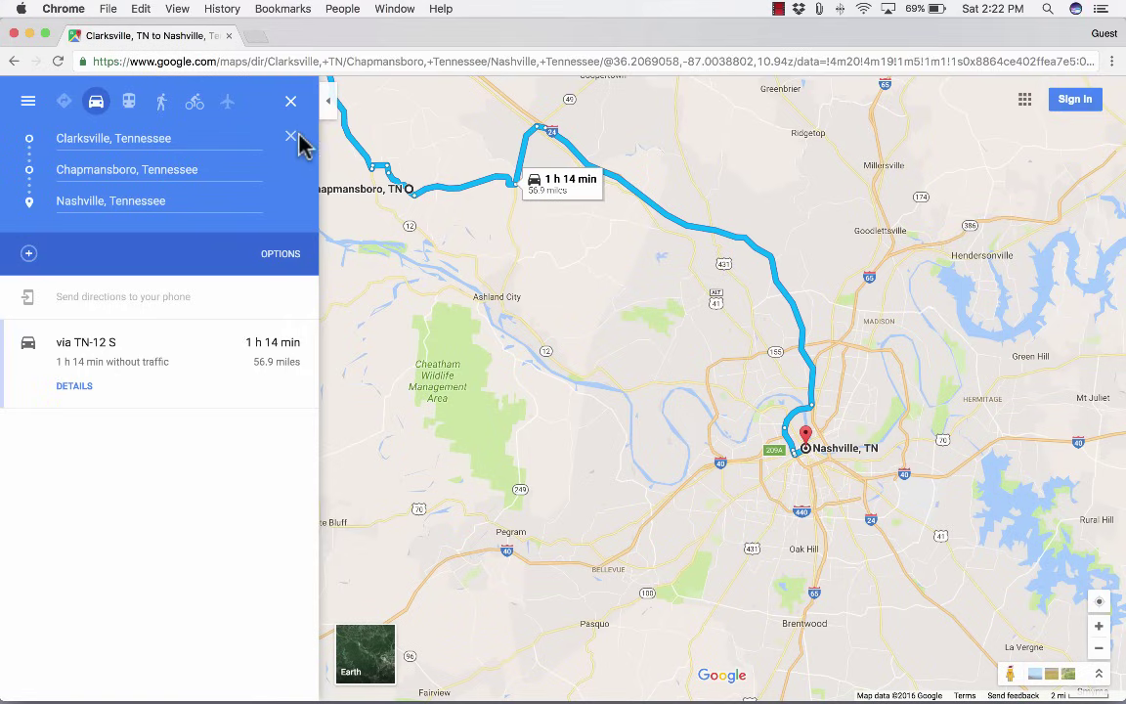
# Turn on the Traffic and Terrain map layers, then reopen the main menu.
pyautogui.click(28, 102)
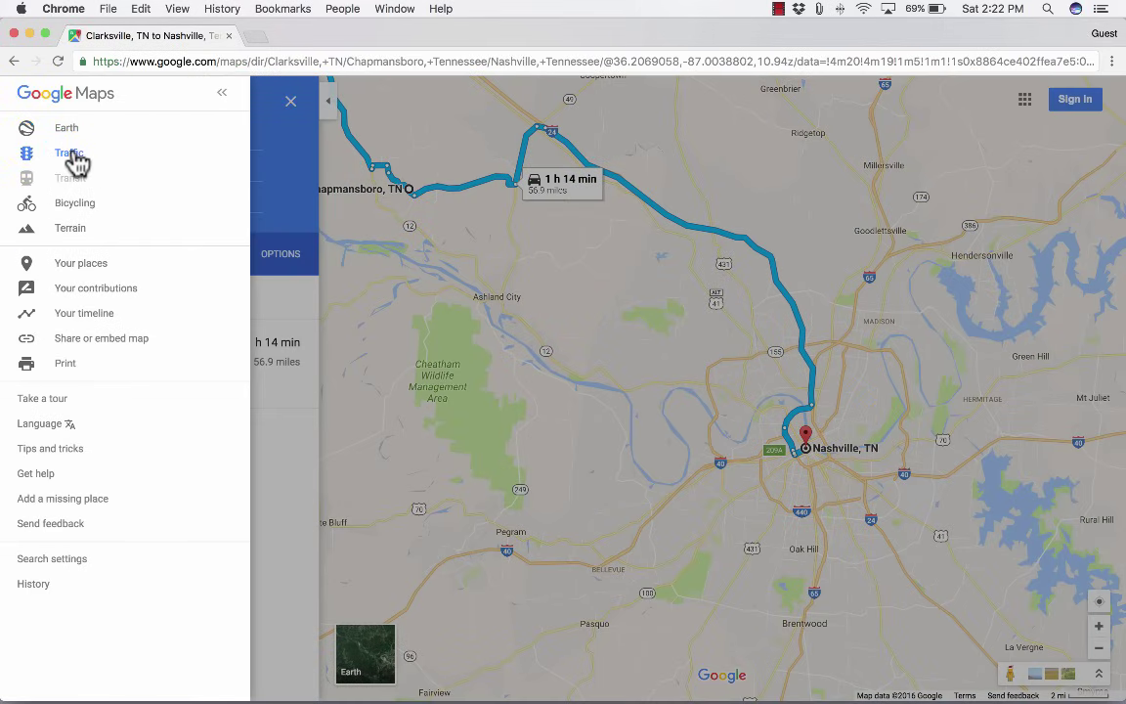
pyautogui.click(74, 157)
pyautogui.click(30, 106)
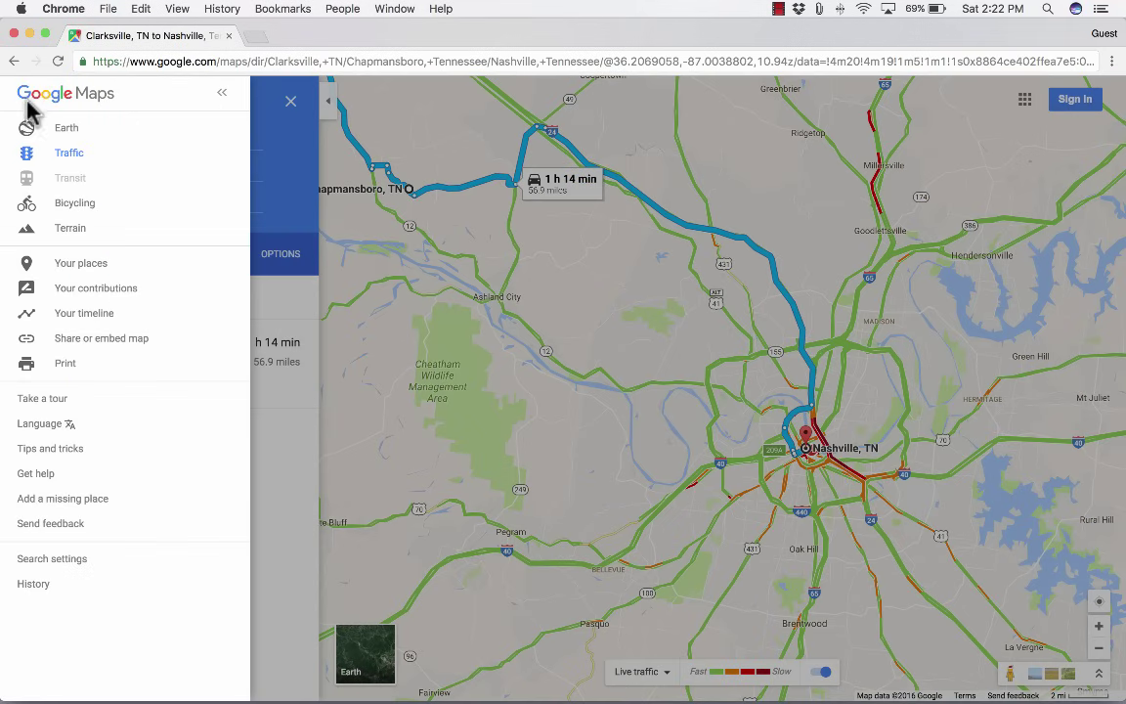
pyautogui.click(62, 230)
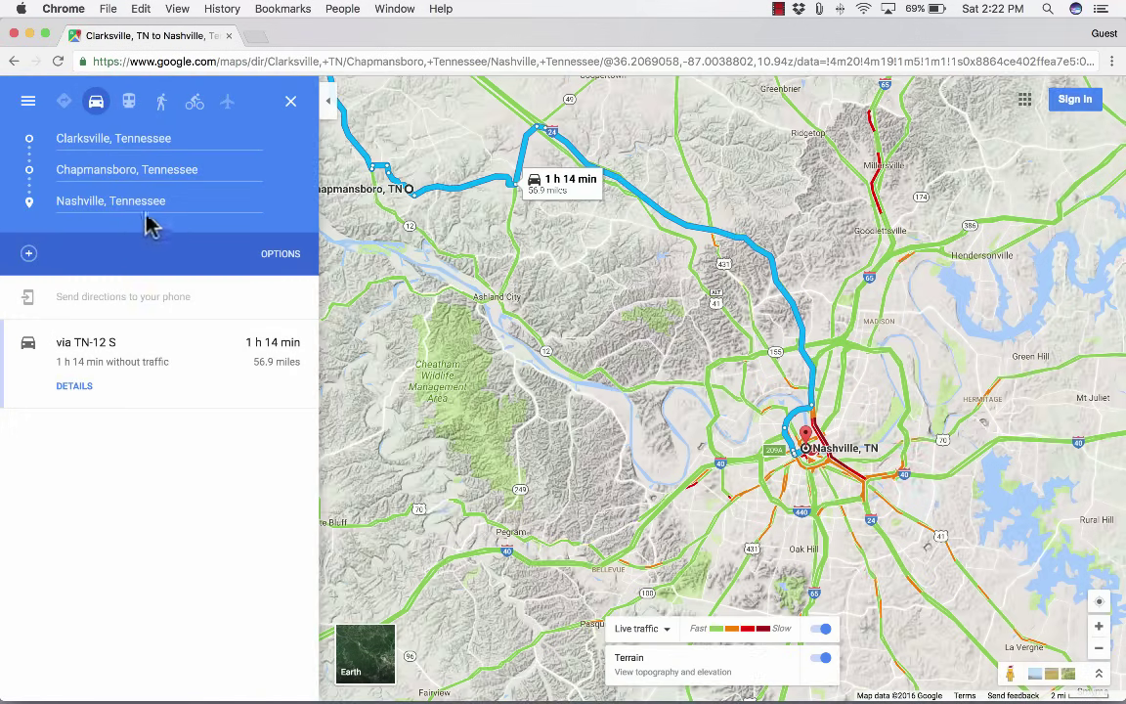
pyautogui.click(29, 101)
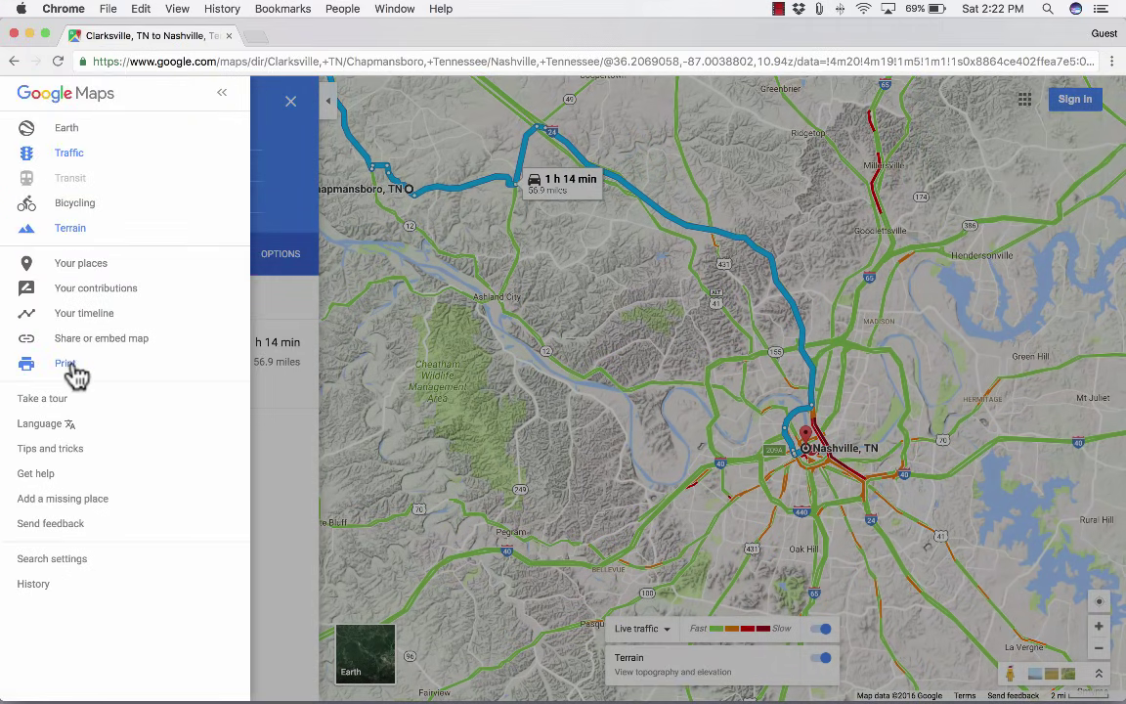
pyautogui.click(290, 201)
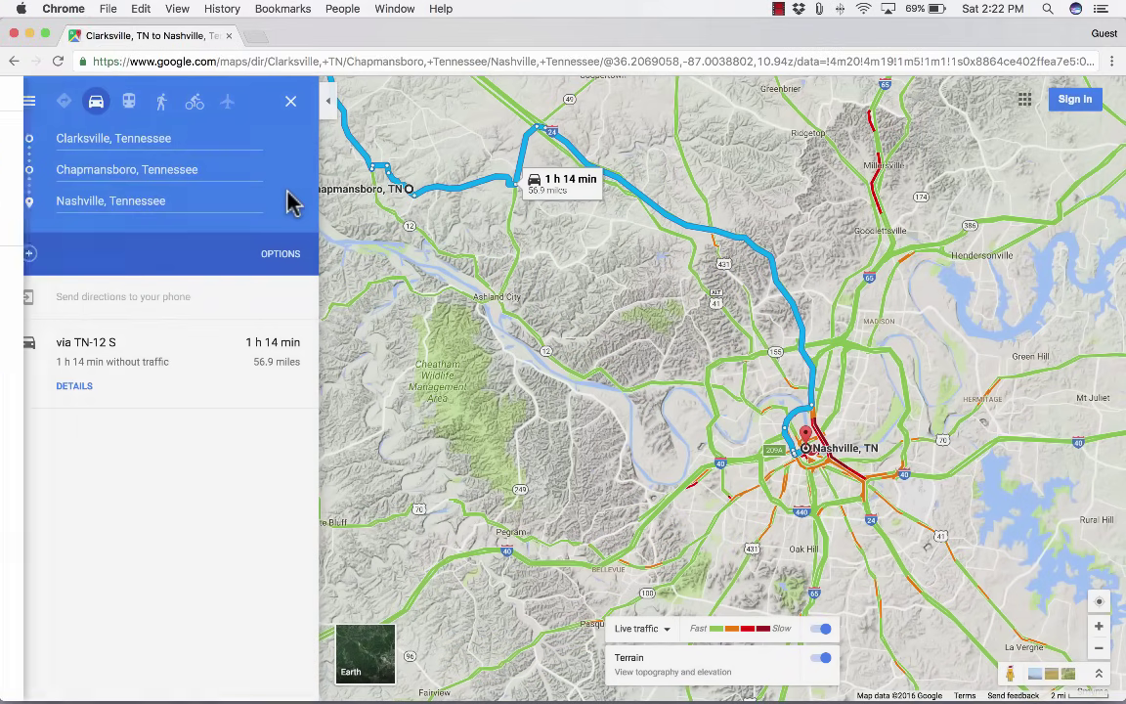
pyautogui.click(31, 103)
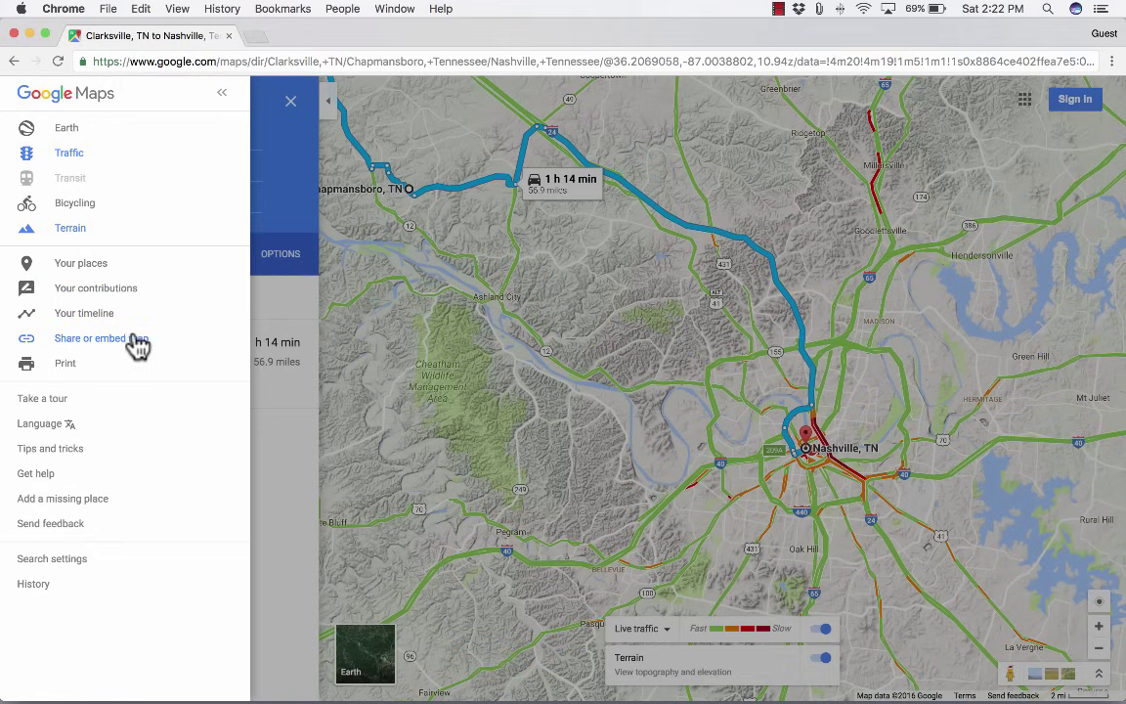
# View the route's short share URL and its embed-map code, then close the share dialog.
pyautogui.click(74, 345)
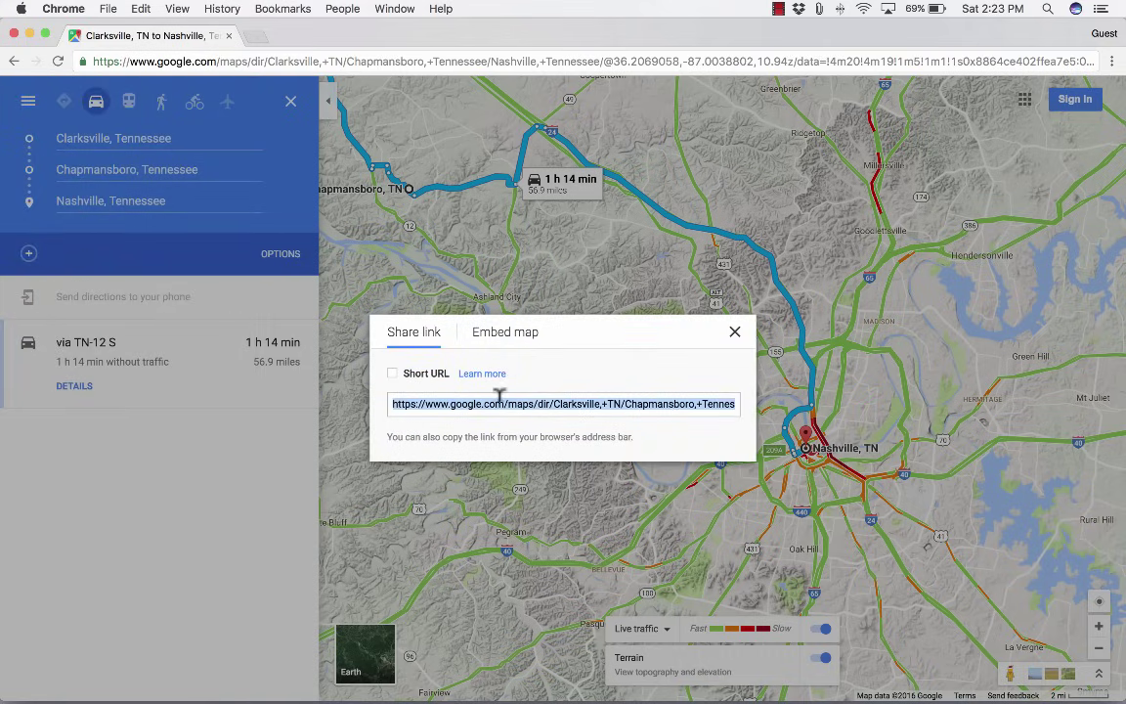
pyautogui.click(393, 375)
pyautogui.click(515, 336)
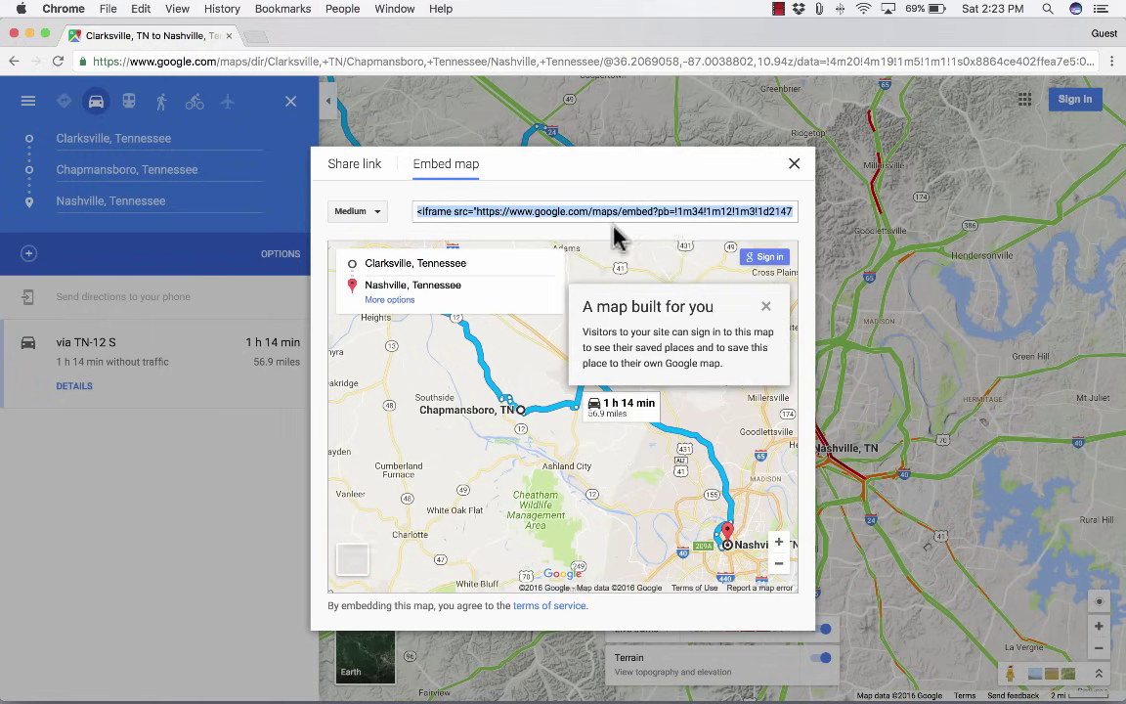
pyautogui.click(795, 165)
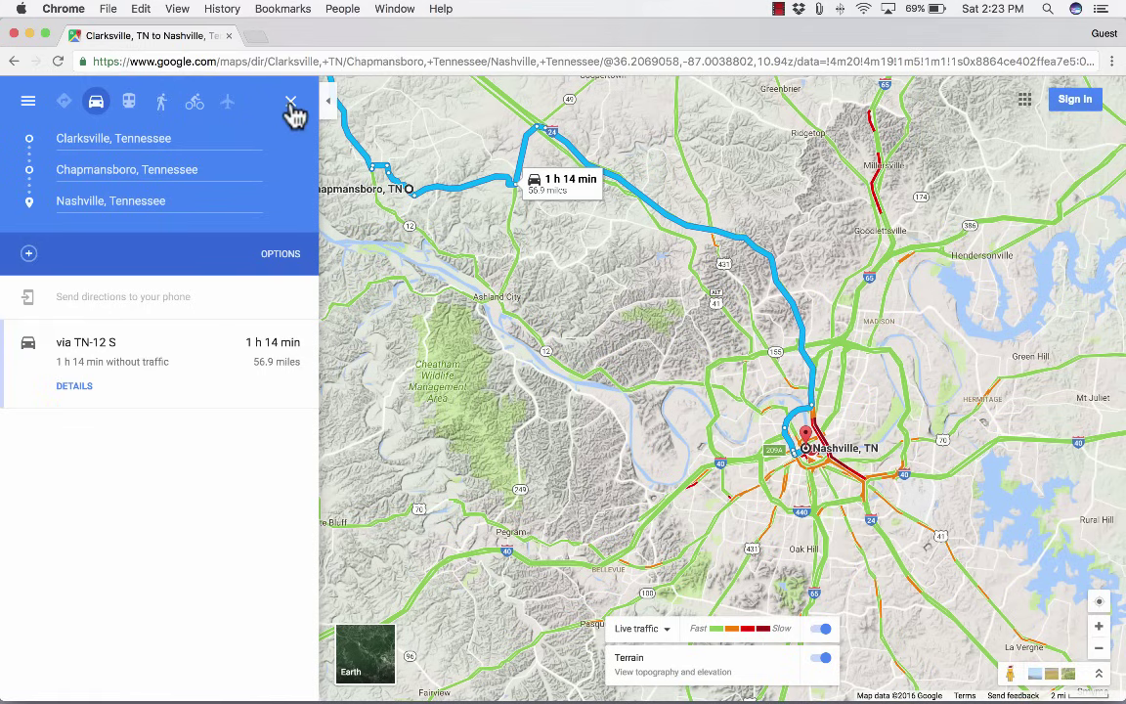
# Close the route directions, browse restaurants near Clarksville, then clear that search.
pyautogui.click(292, 104)
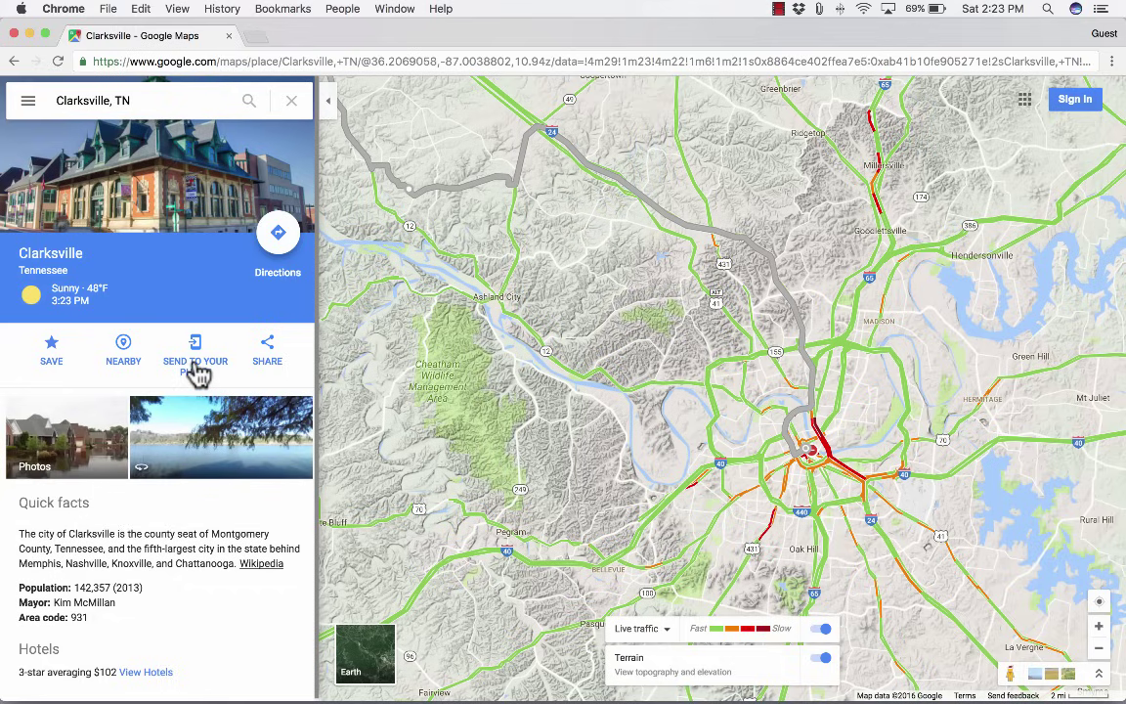
pyautogui.click(125, 352)
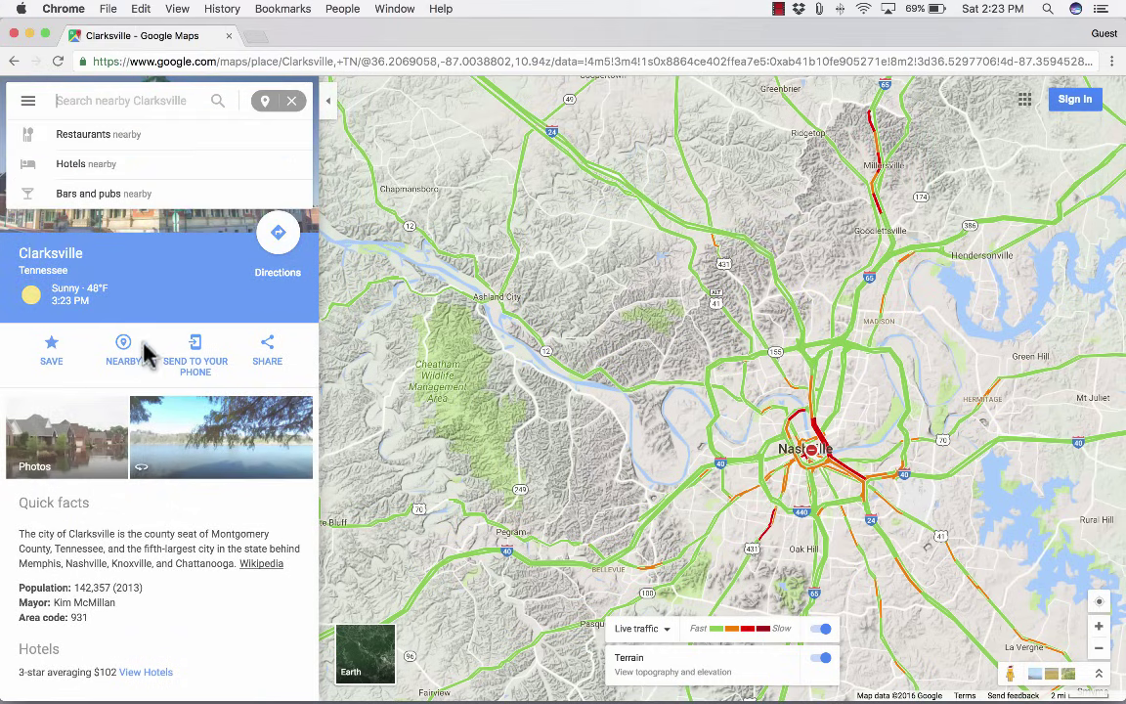
pyautogui.click(77, 139)
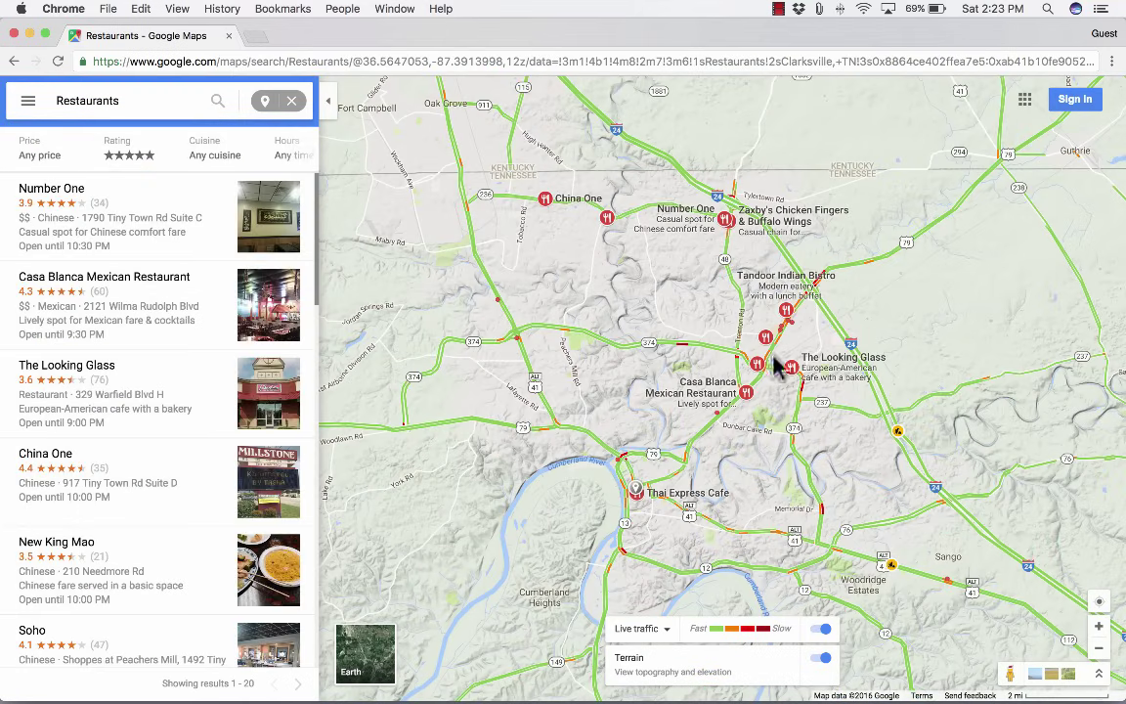
pyautogui.scroll(2, 345, 199)
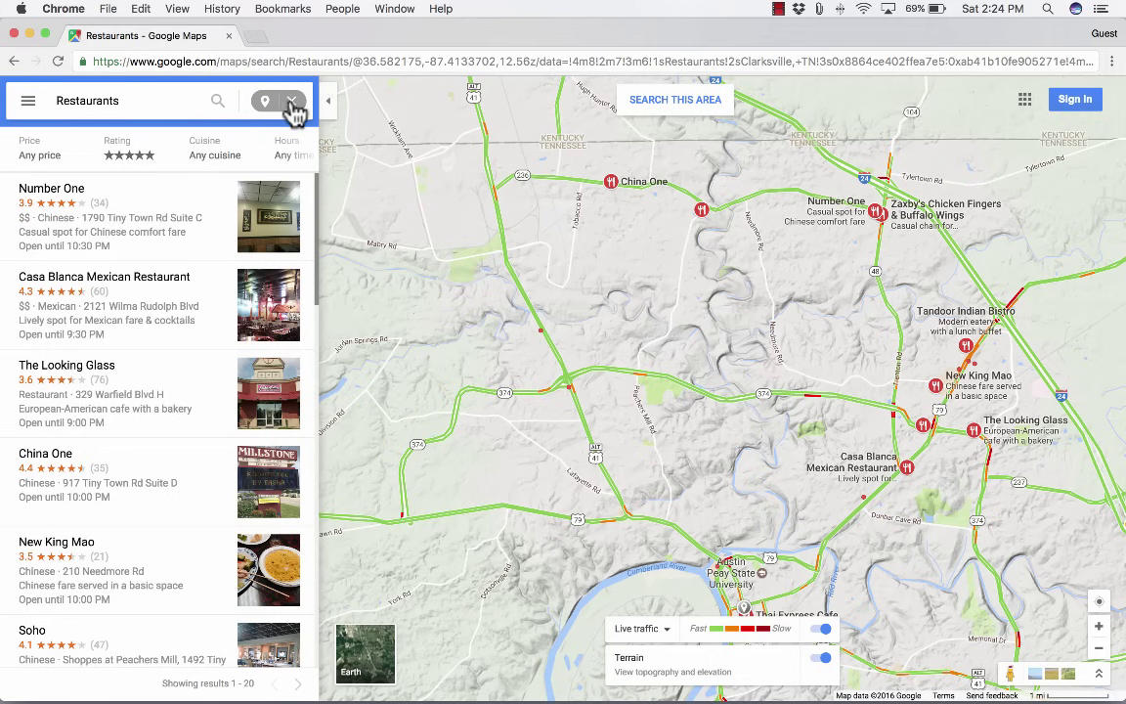
pyautogui.click(293, 104)
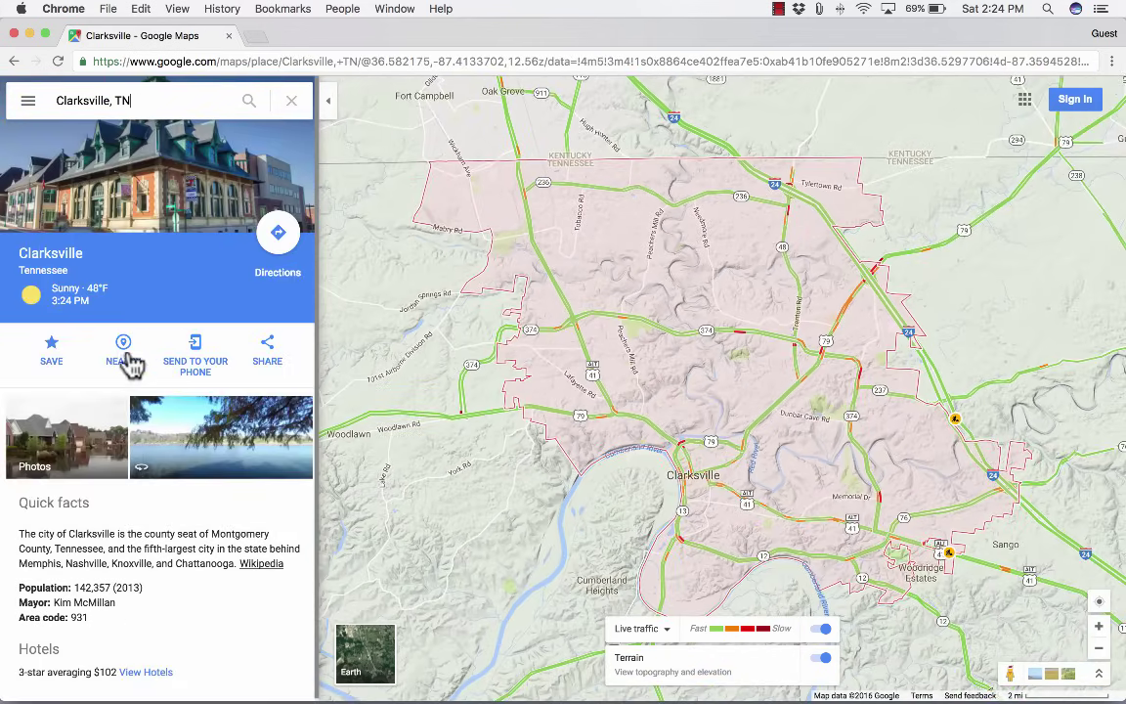
# Browse hotels near Clarksville, then return to Clarksville's place card and its Nearby search.
pyautogui.click(124, 349)
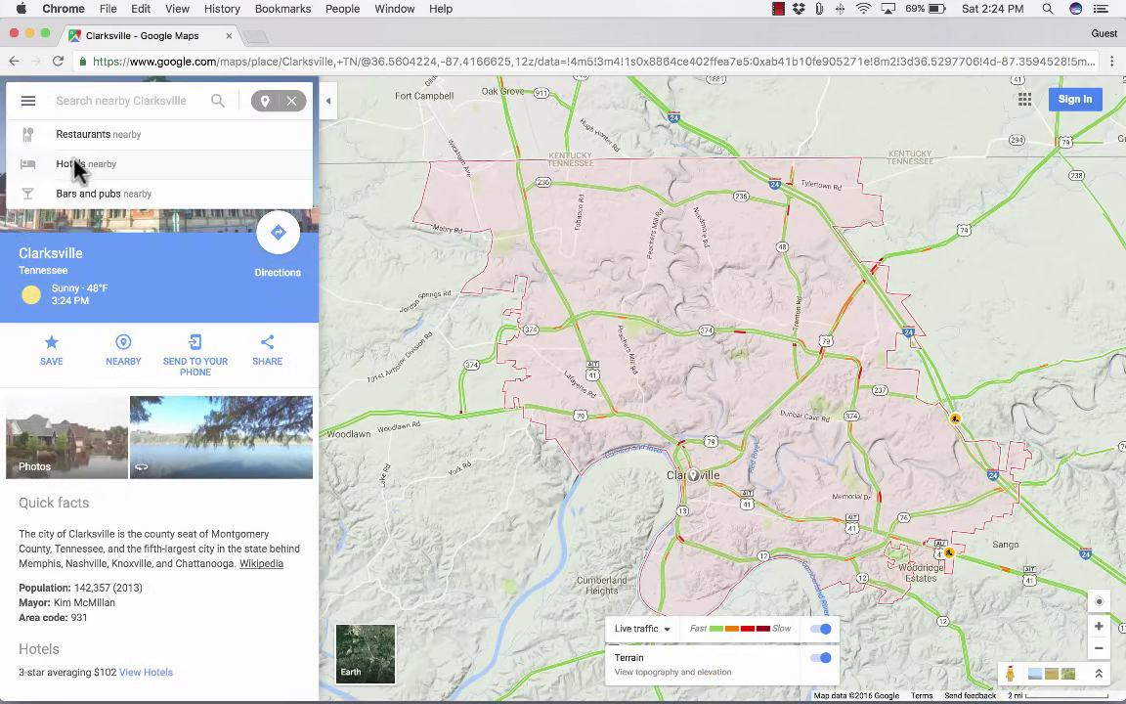
pyautogui.click(77, 168)
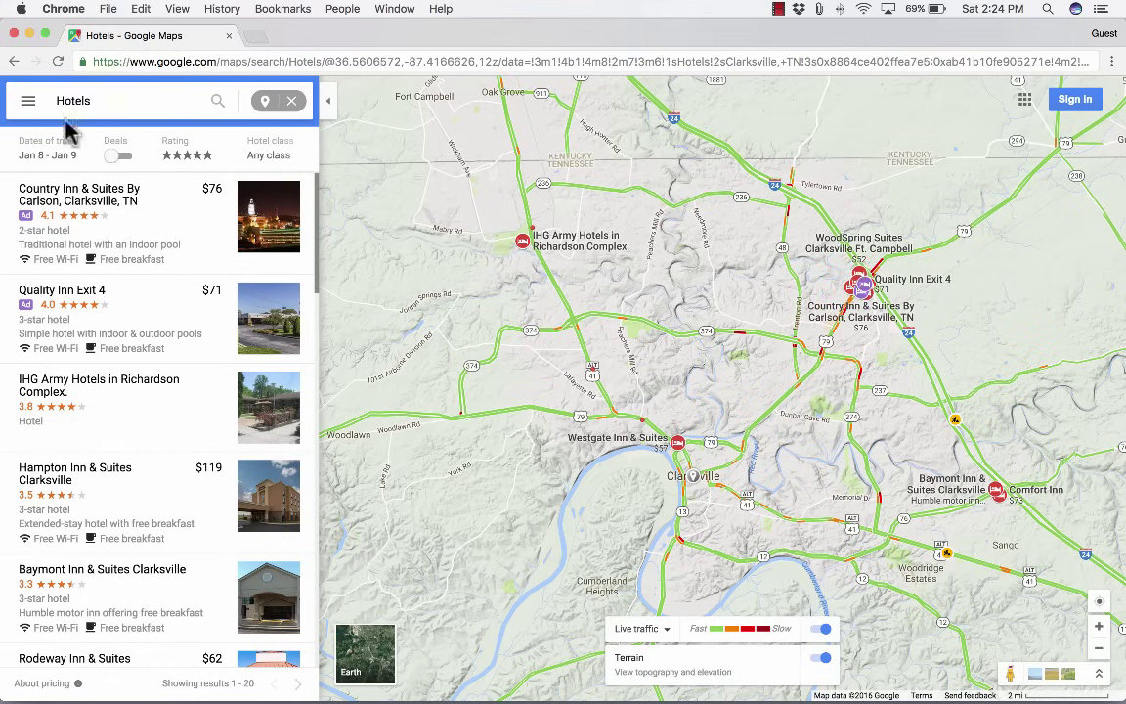
pyautogui.click(28, 104)
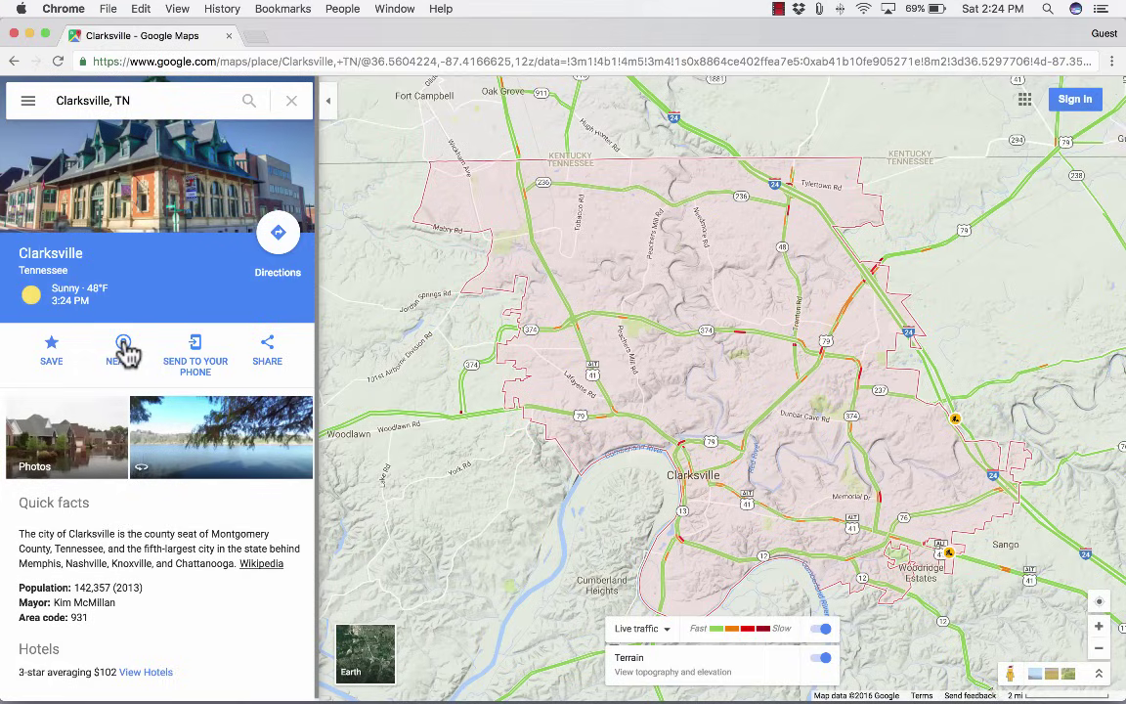
pyautogui.click(124, 350)
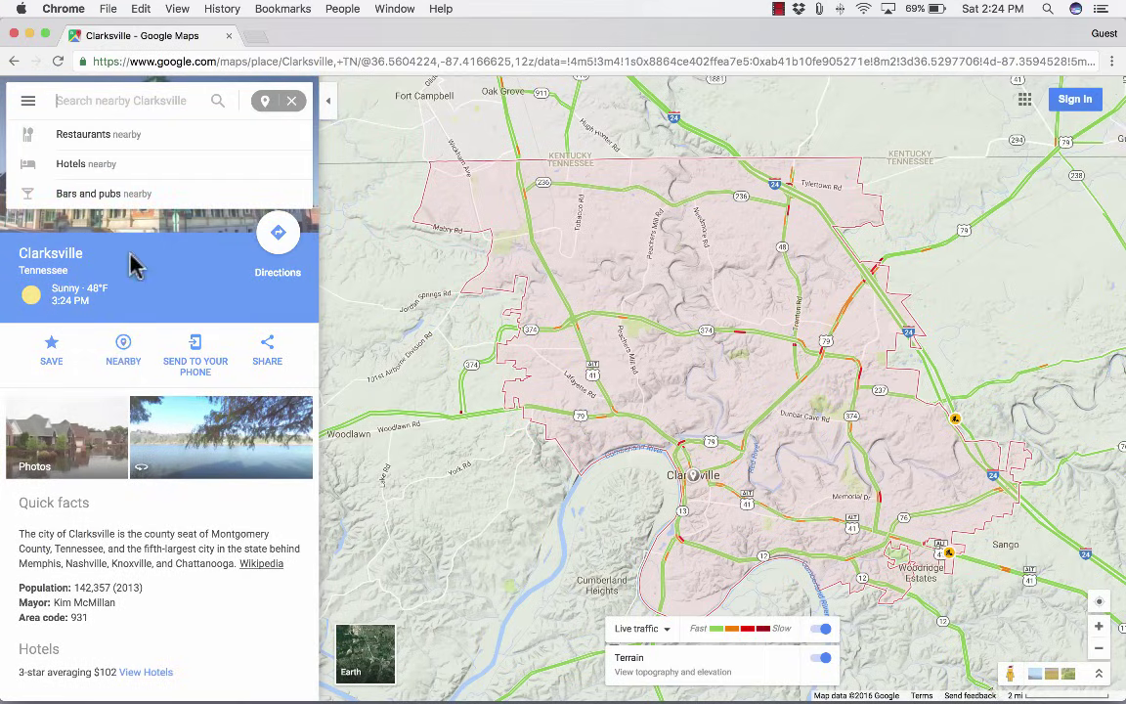
# Search for 'music store' near Clarksville, centre the three shop results, then clear the search.
pyautogui.write('musi')
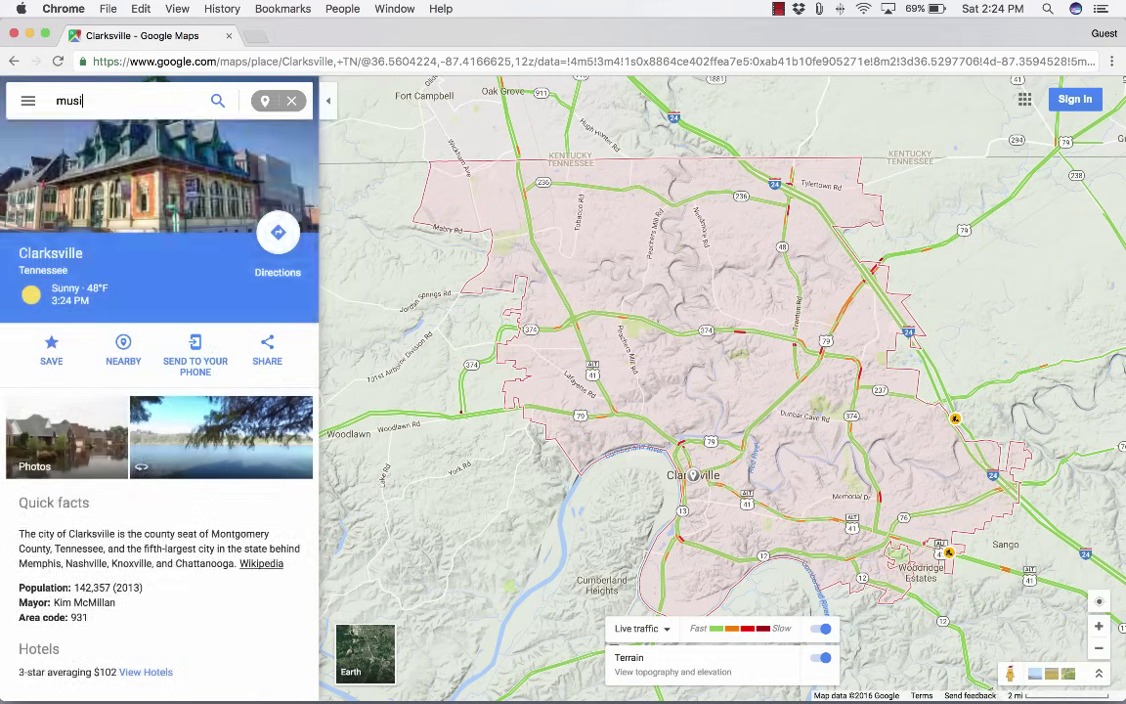
pyautogui.write('c store')
pyautogui.press('Return')
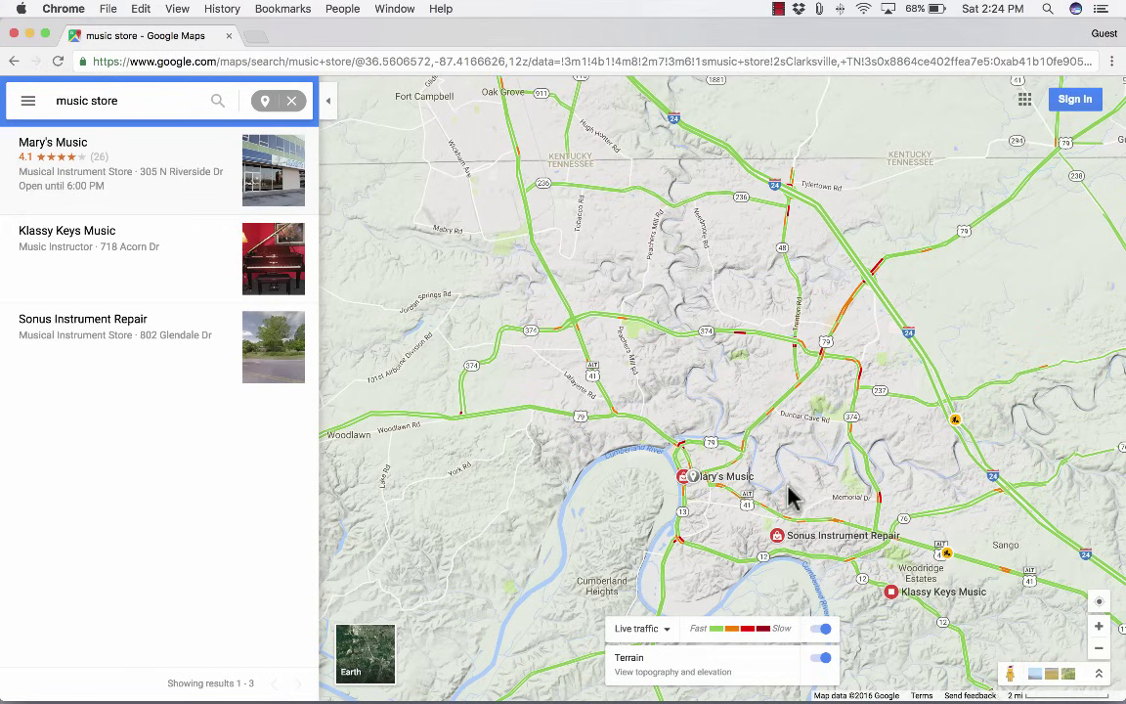
pyautogui.scroll(2, 789, 496)
pyautogui.scroll(3, 789, 495)
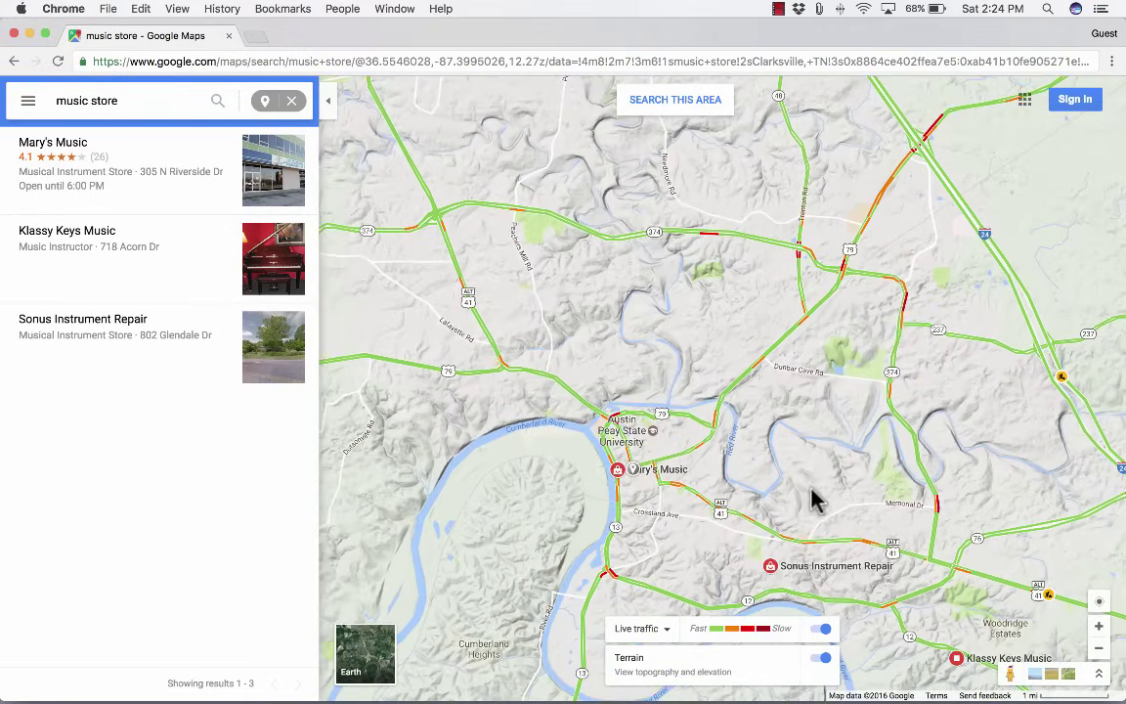
pyautogui.moveTo(768, 422); pyautogui.dragTo(739, 389)
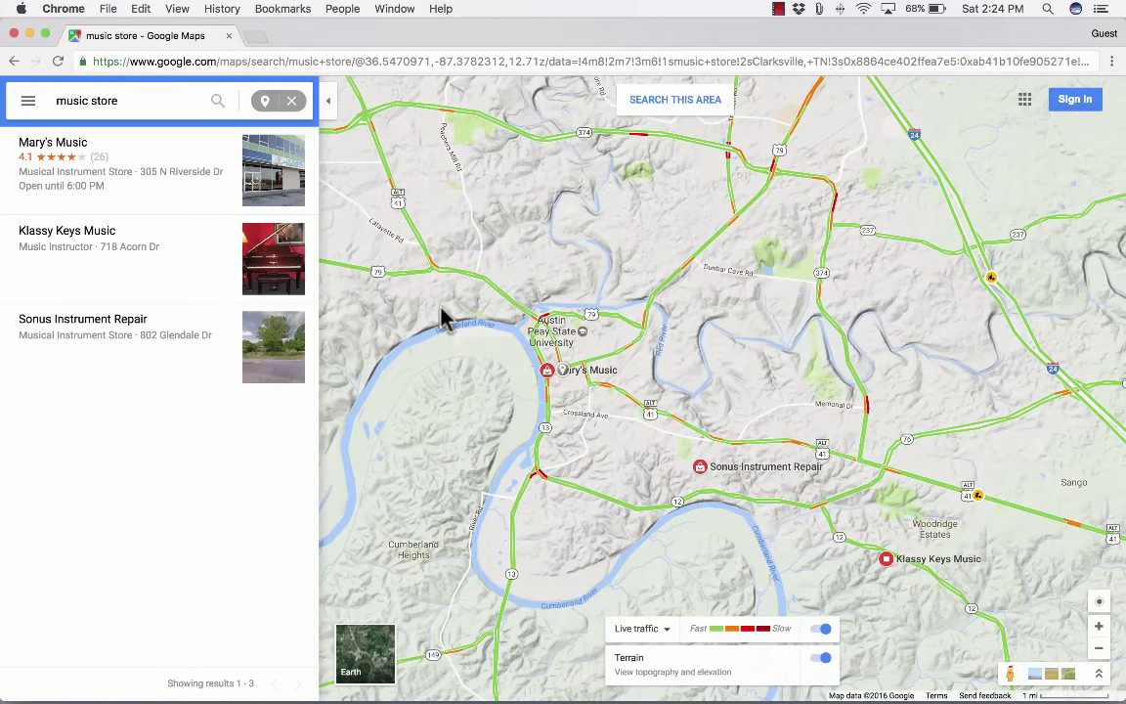
pyautogui.click(292, 101)
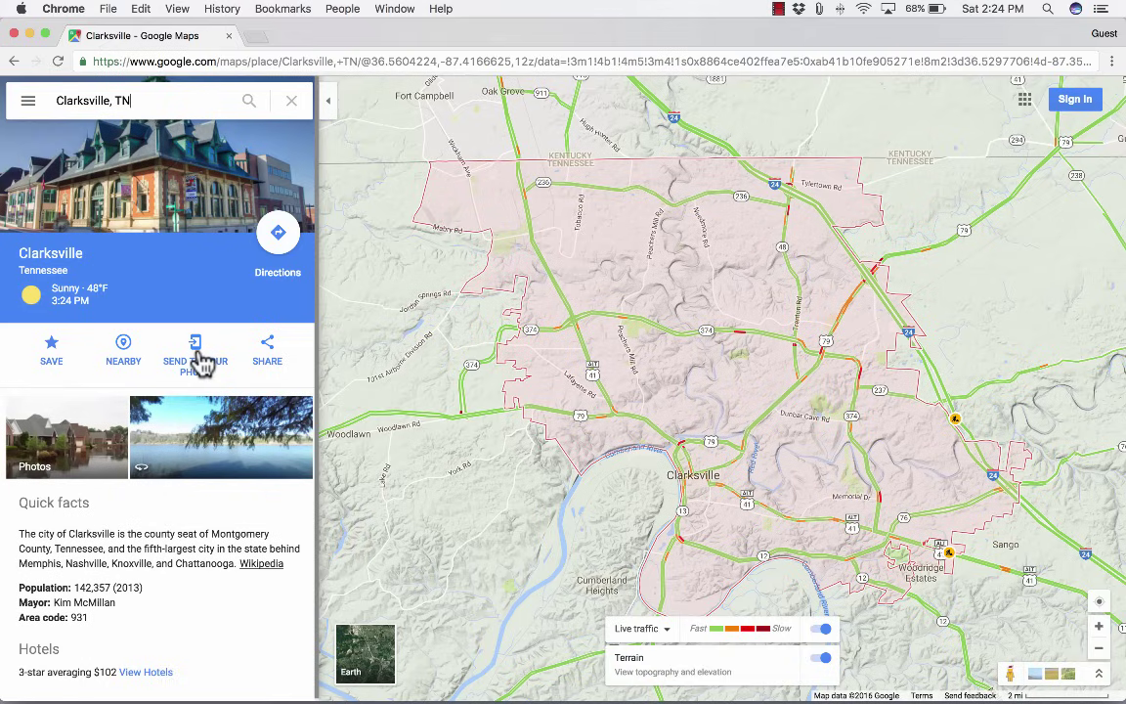
pyautogui.click(199, 354)
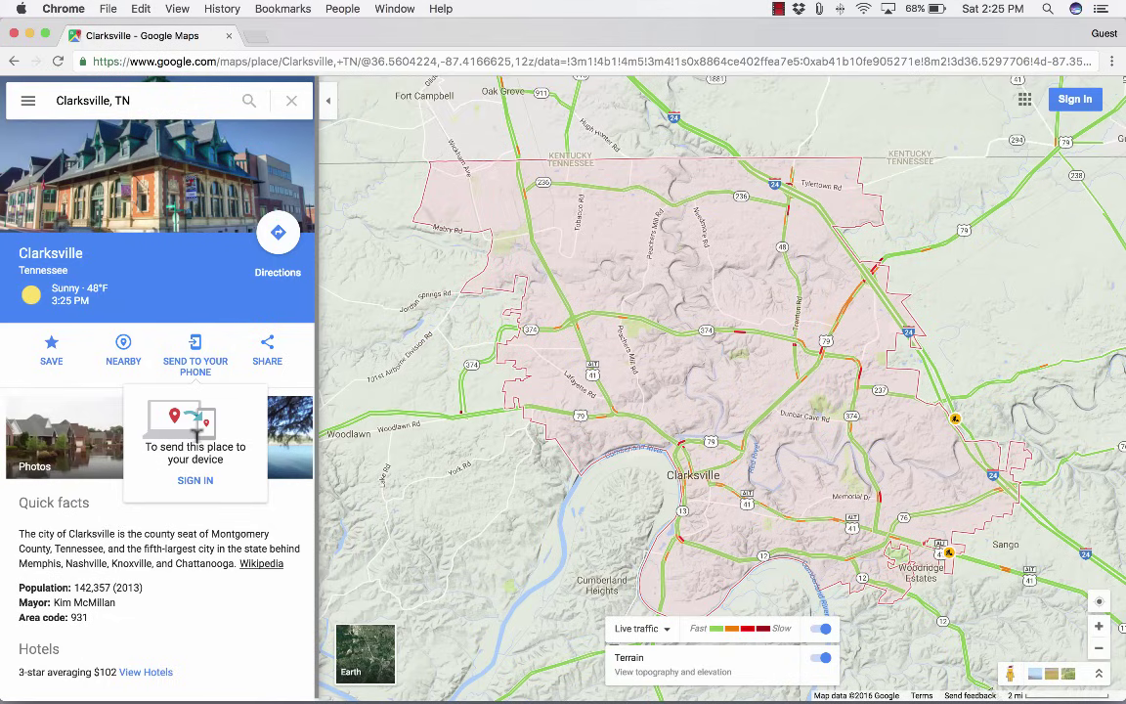
pyautogui.click(270, 352)
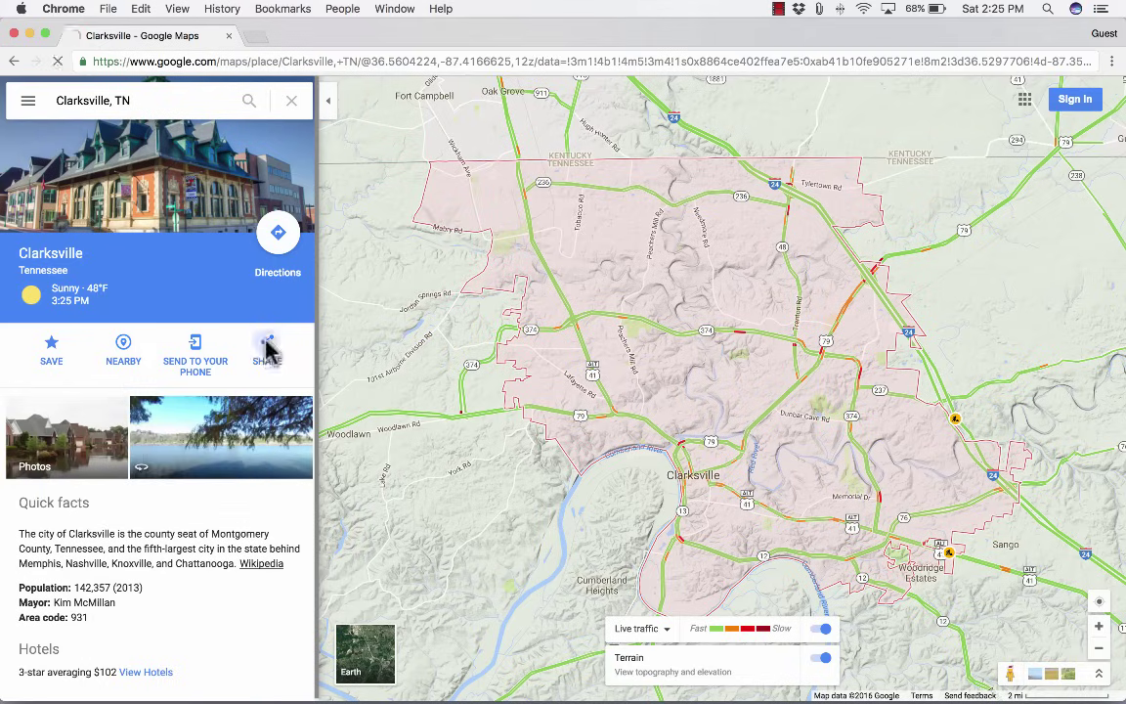
pyautogui.click(270, 352)
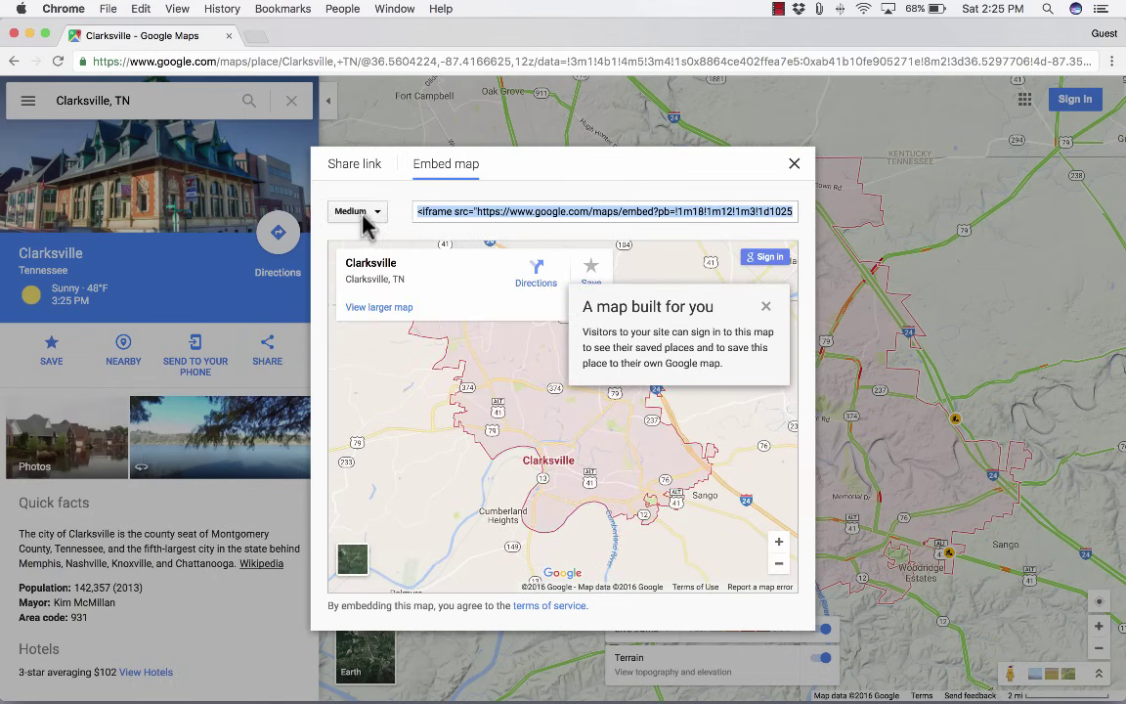
pyautogui.click(367, 176)
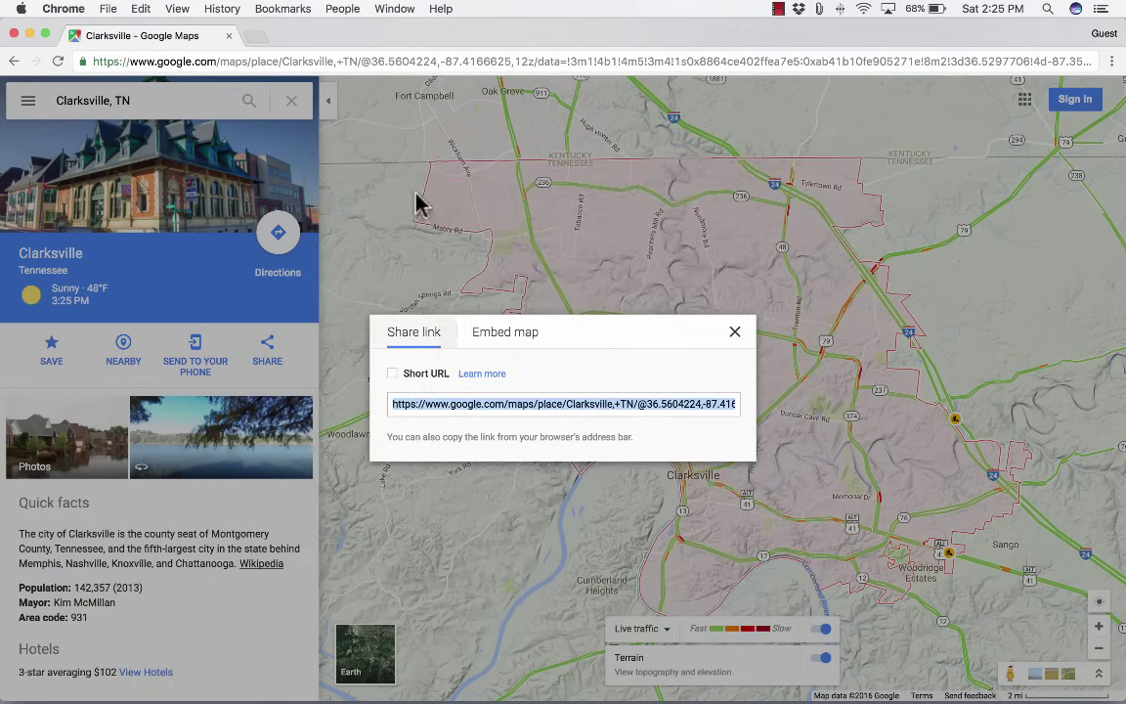
pyautogui.click(736, 334)
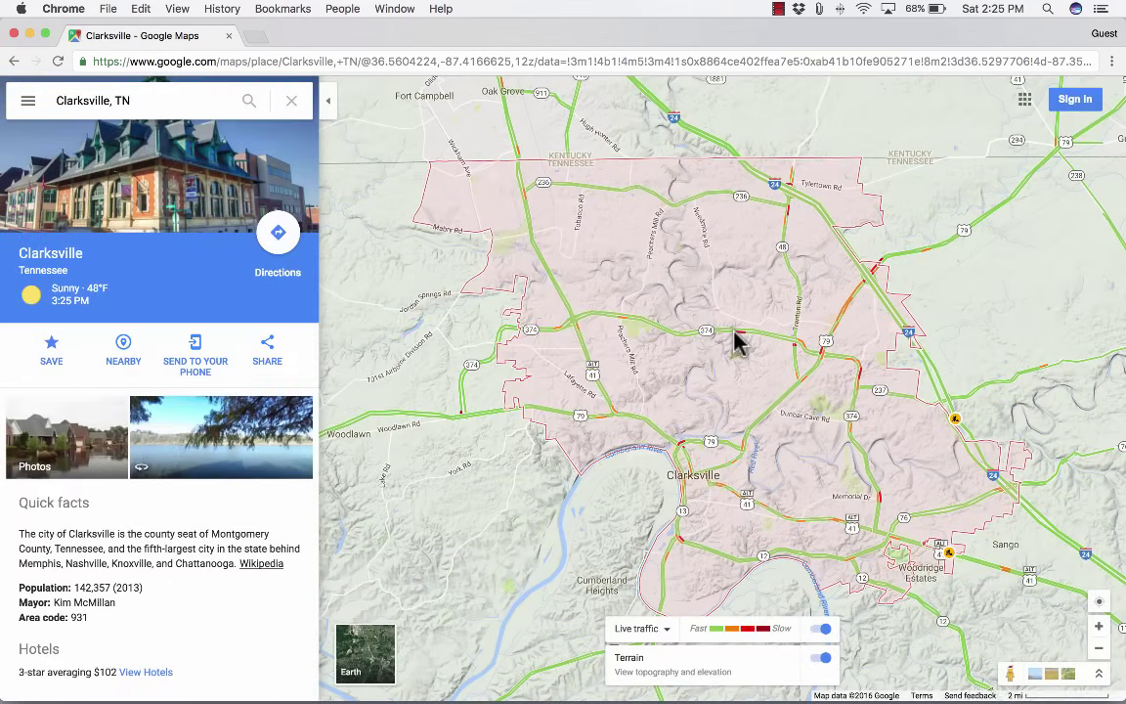